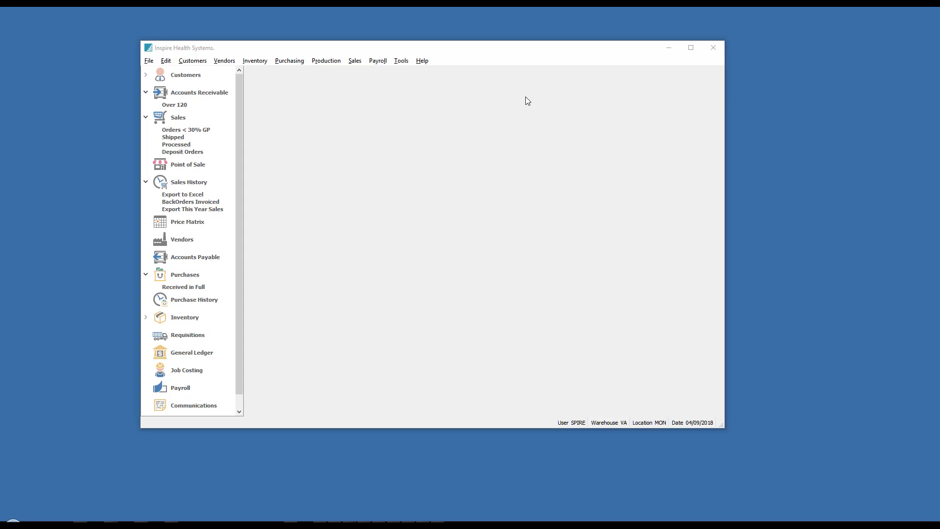
# Step: Open the Communications list and widen its Module, Item and Subject columns
pyautogui.click(210, 405)
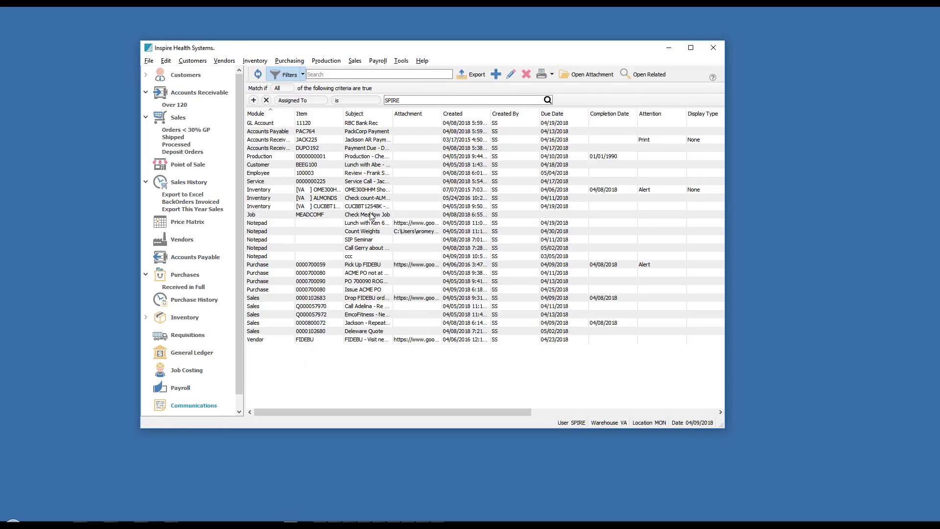
pyautogui.moveTo(300, 113); pyautogui.dragTo(413, 113)
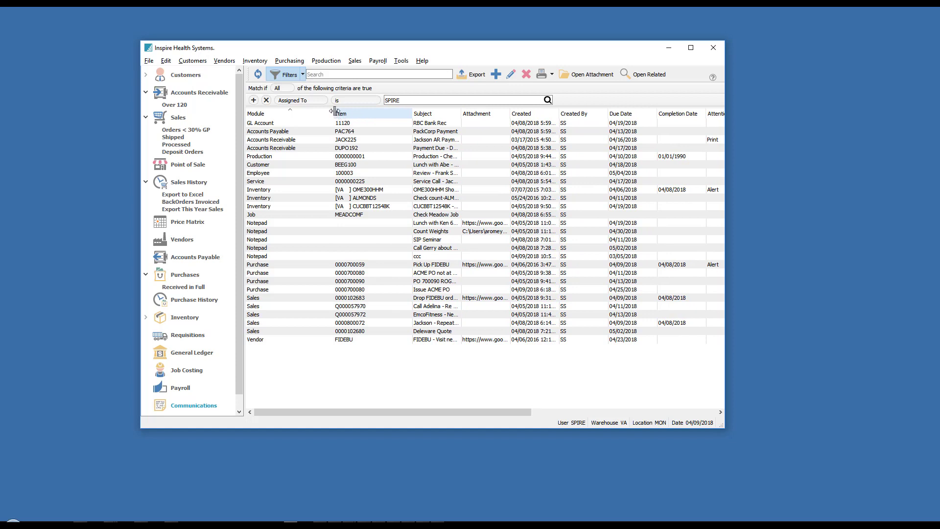
pyautogui.moveTo(333, 114); pyautogui.dragTo(307, 113)
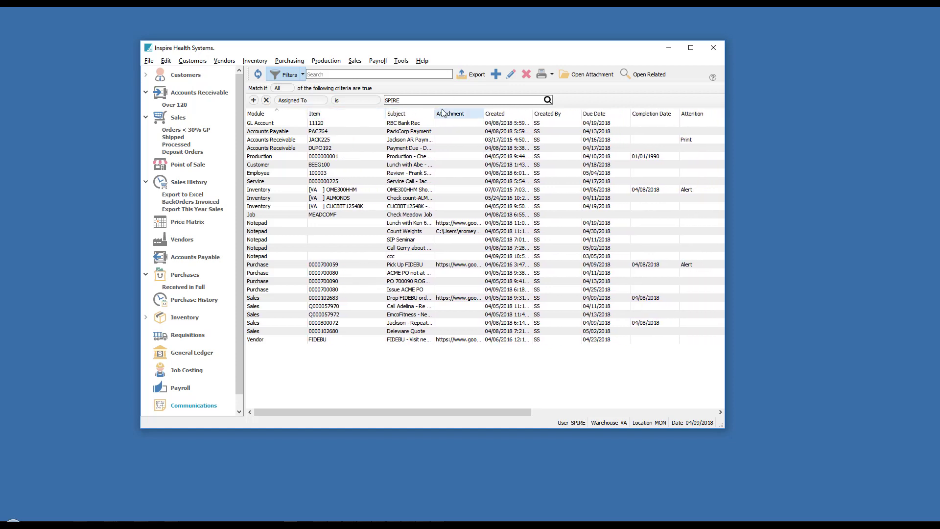
pyautogui.moveTo(434, 113); pyautogui.dragTo(470, 113)
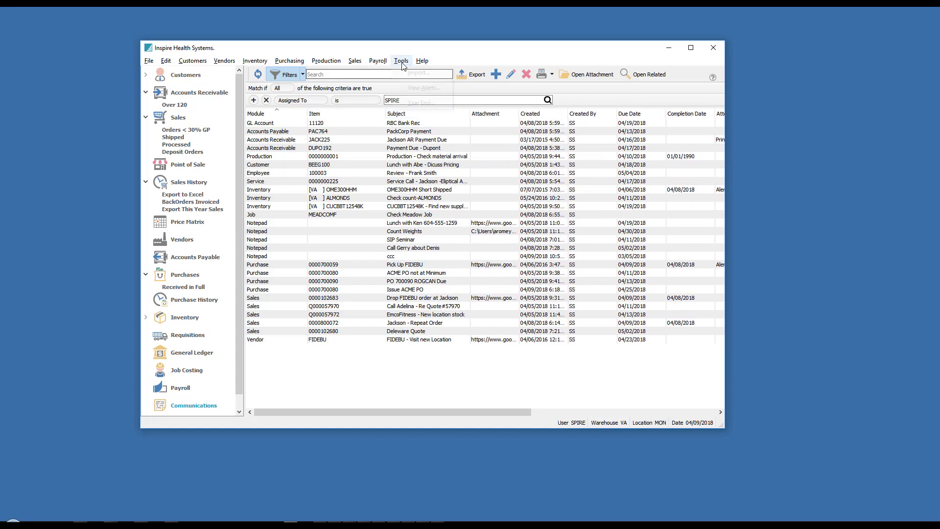
# Step: Review the current alerts and close the alerts window
pyautogui.click(401, 60)
pyautogui.click(422, 86)
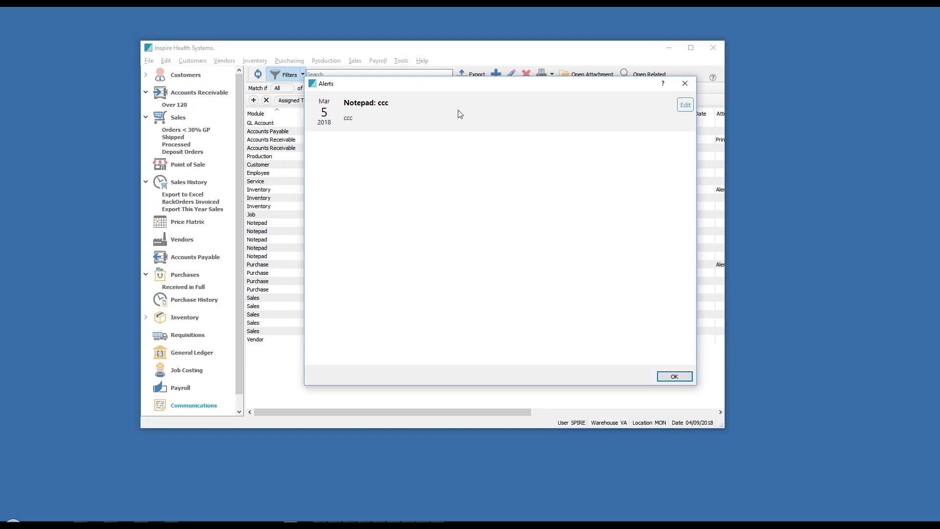
pyautogui.click(684, 84)
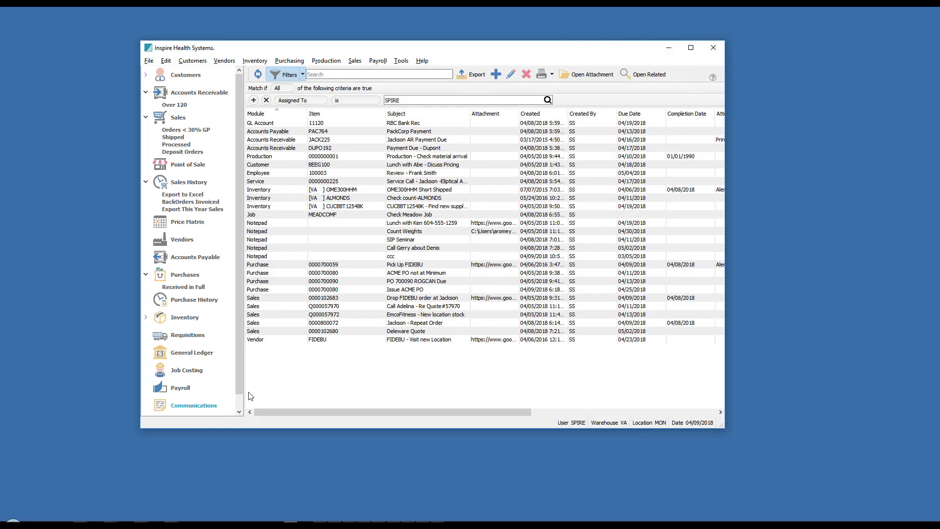
# Step: Show the calendar, enlarge the main window and open the calendar in its own separate window
pyautogui.scroll(-1, 219, 412)
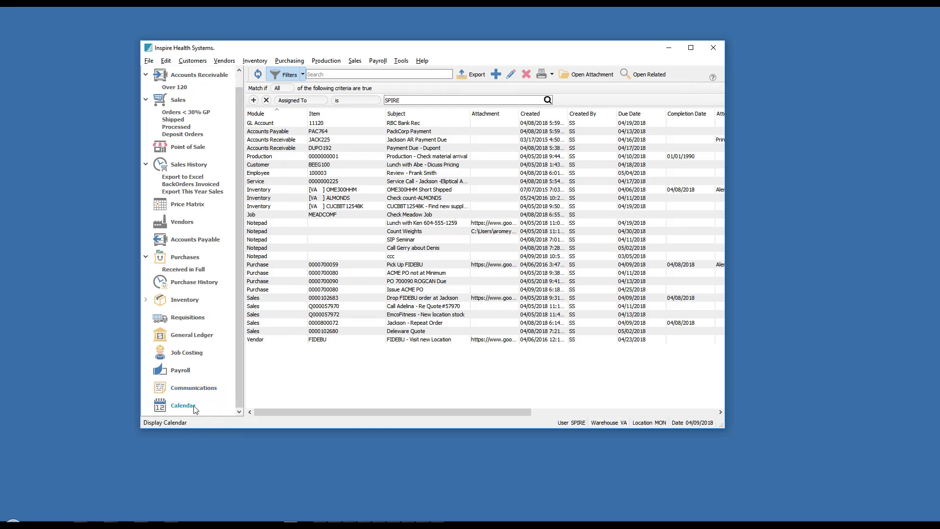
pyautogui.click(195, 406)
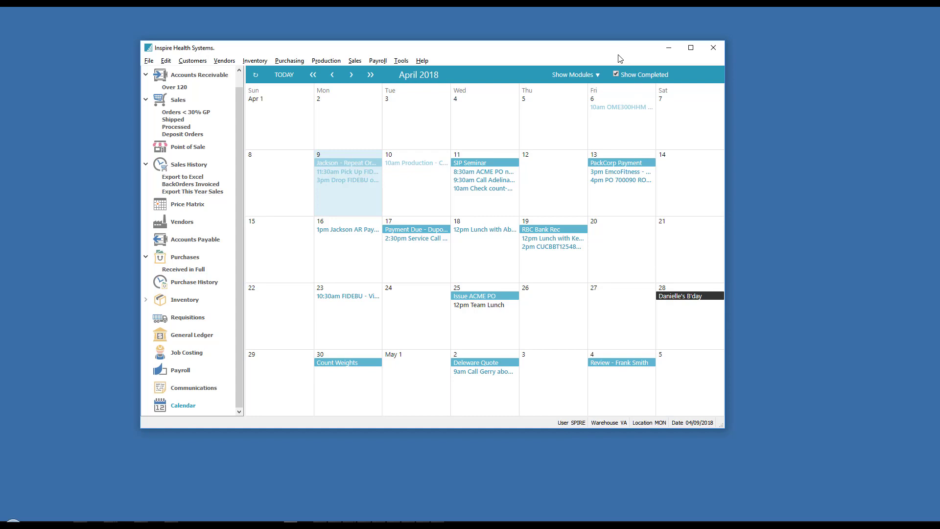
pyautogui.moveTo(619, 55); pyautogui.dragTo(568, 40)
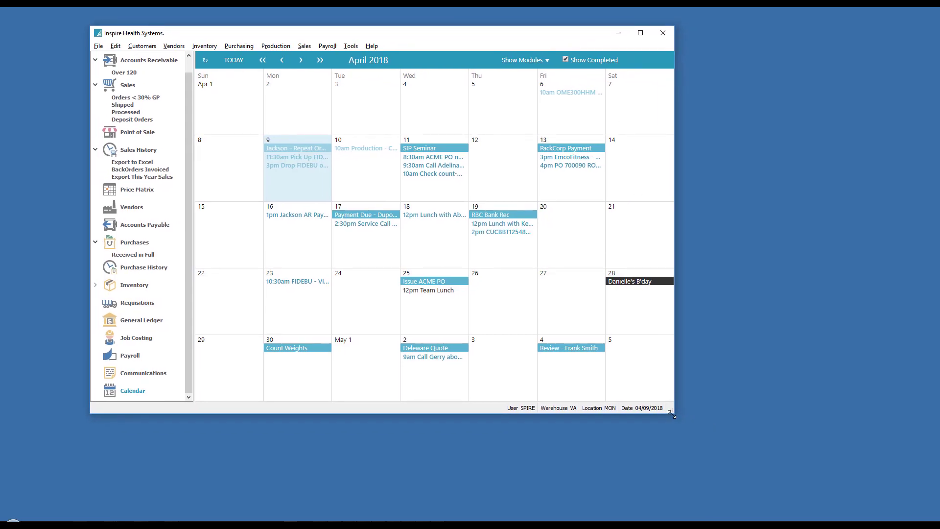
pyautogui.moveTo(672, 415); pyautogui.dragTo(795, 453)
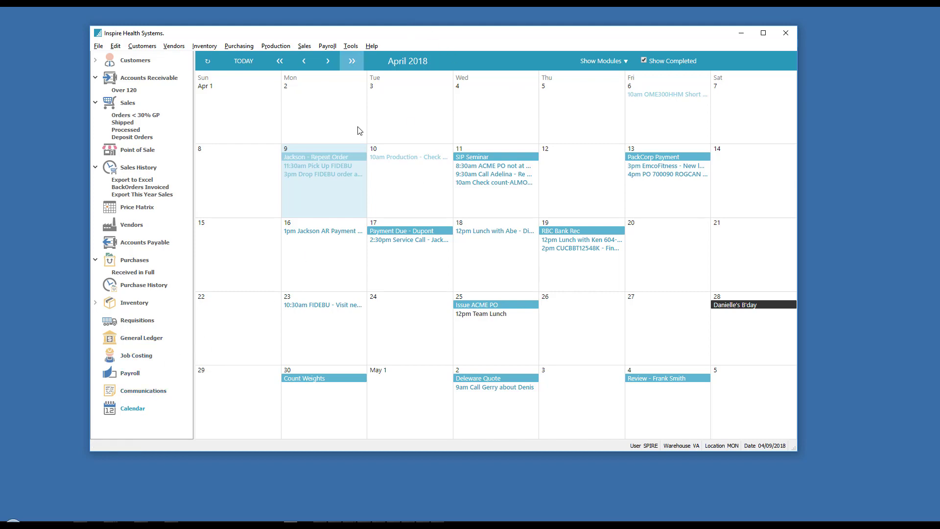
pyautogui.click(139, 411)
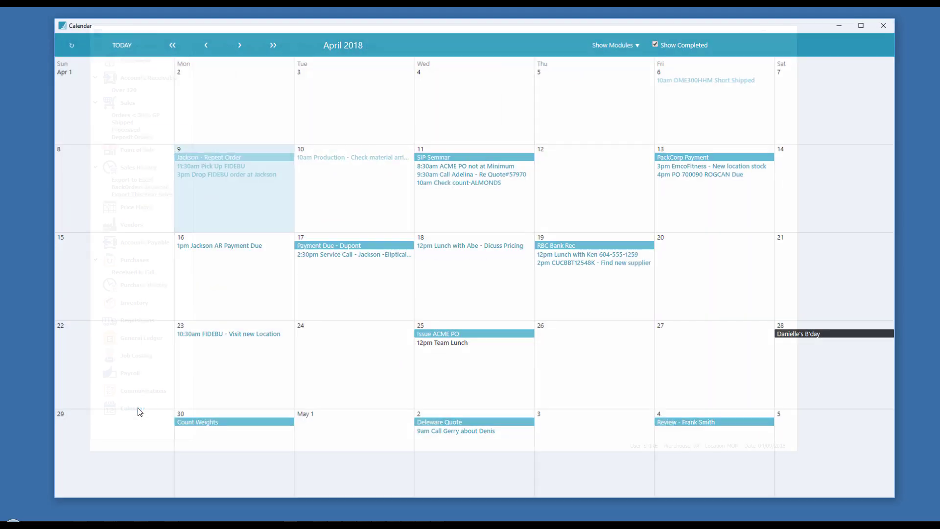
pyautogui.moveTo(545, 27)
pyautogui.mouseDown()
pyautogui.moveTo(480, 40)
pyautogui.moveTo(580, 42)
pyautogui.moveTo(556, 23)
pyautogui.mouseUp()
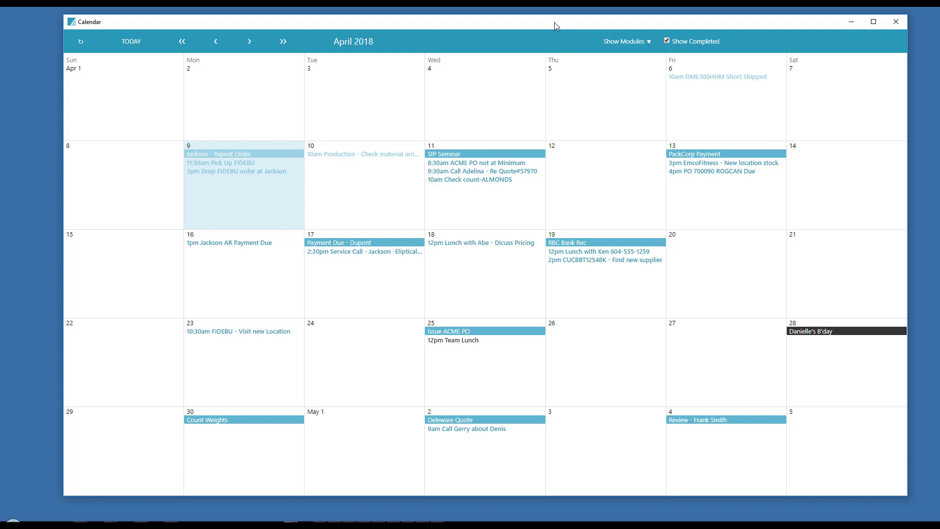
# Step: Switch back to the main window and open the communications of Access Answering Service's accounts receivable record
pyautogui.moveTo(291, 523)
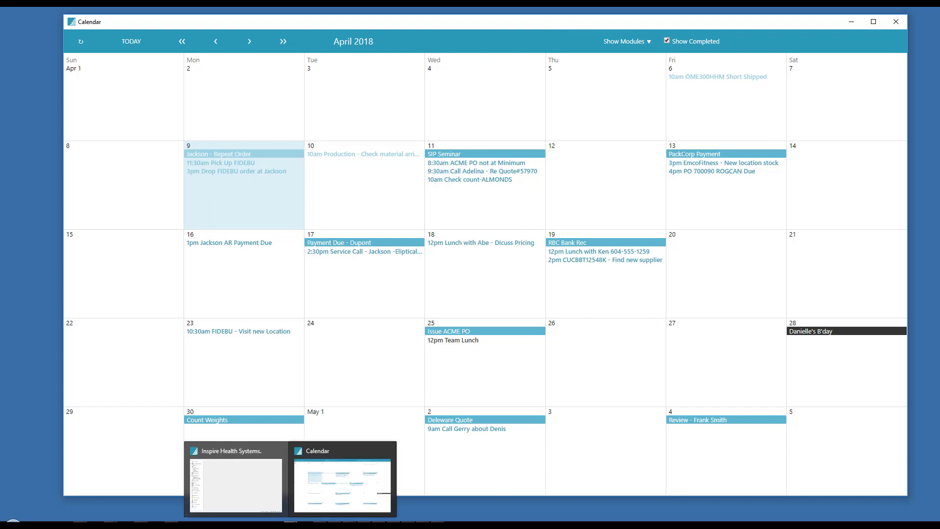
pyautogui.click(253, 501)
pyautogui.moveTo(511, 40); pyautogui.dragTo(557, 54)
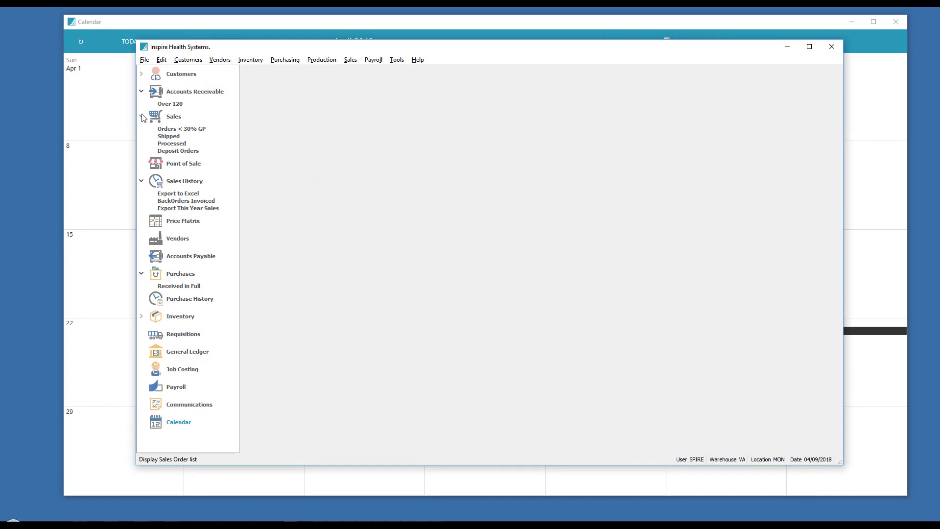
pyautogui.click(188, 95)
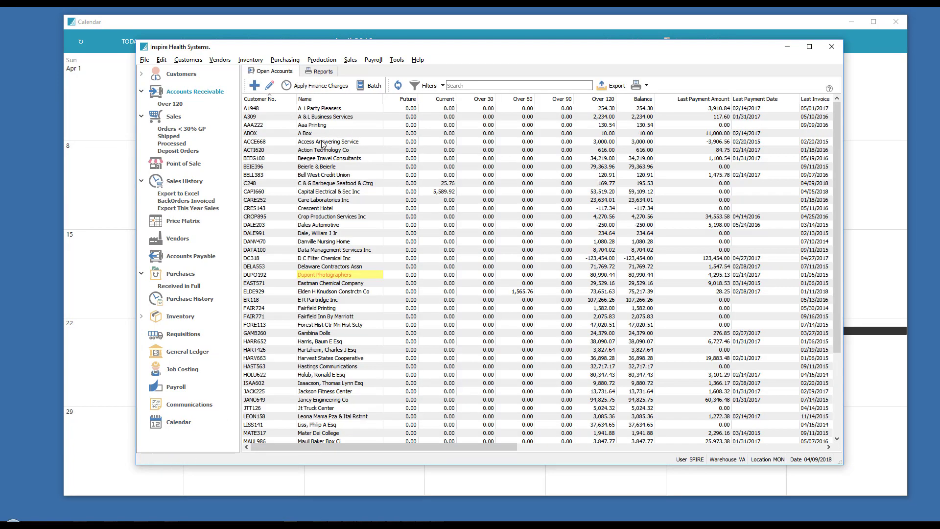
pyautogui.doubleClick(323, 142)
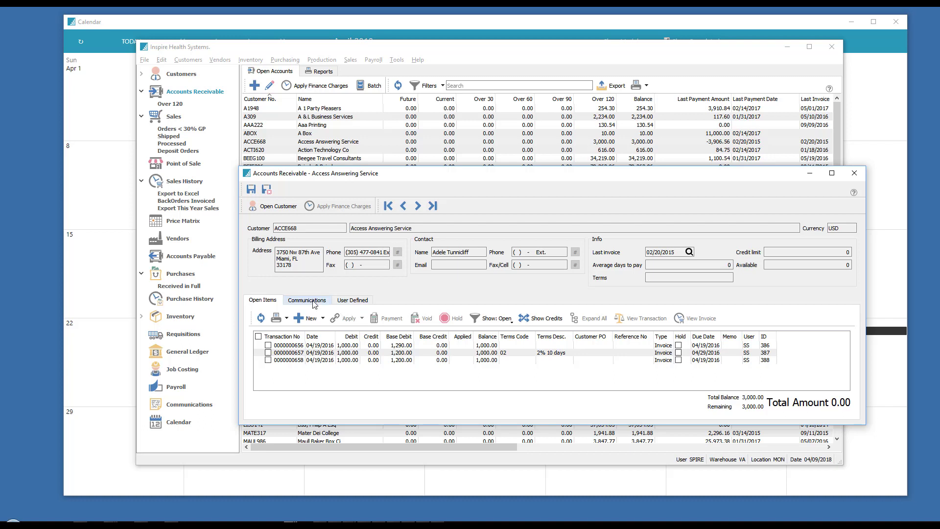
pyautogui.click(313, 301)
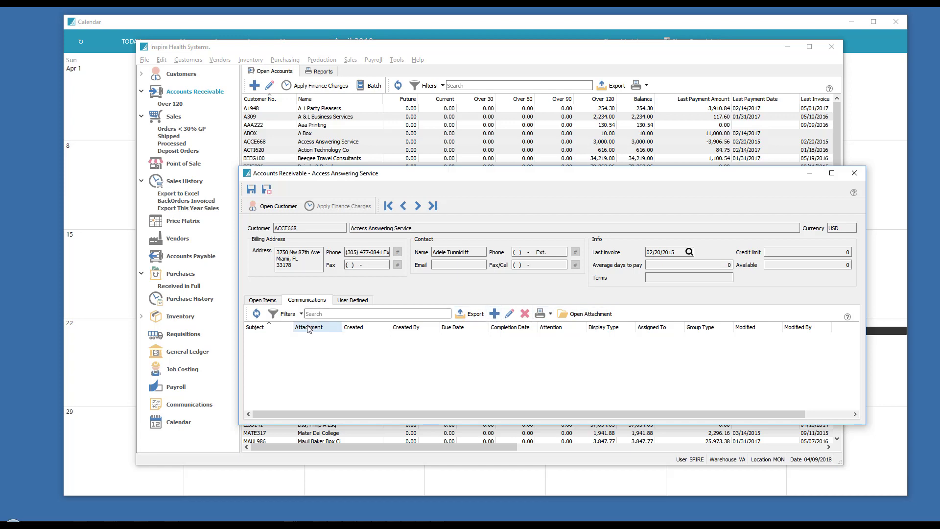
# Step: Add a note to the account with the subject Collection and assign it to user SPIRE
pyautogui.click(494, 313)
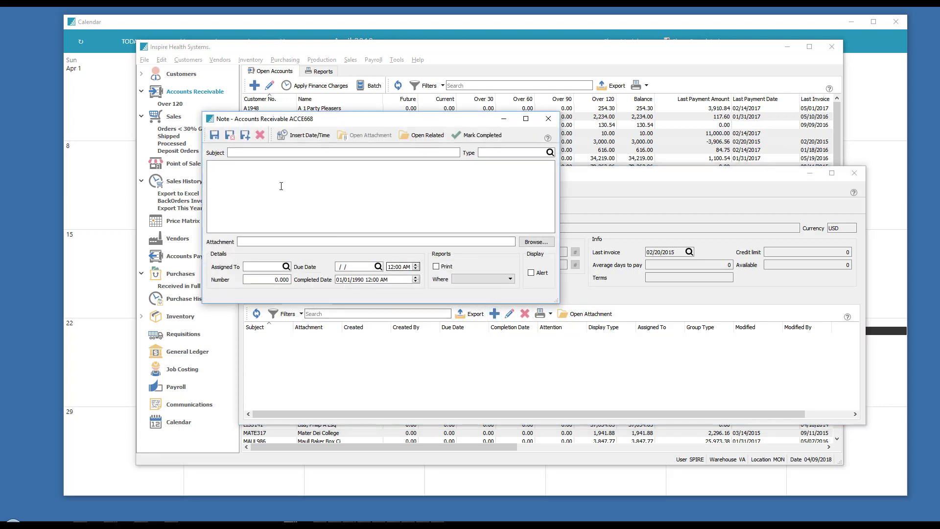
pyautogui.click(253, 151)
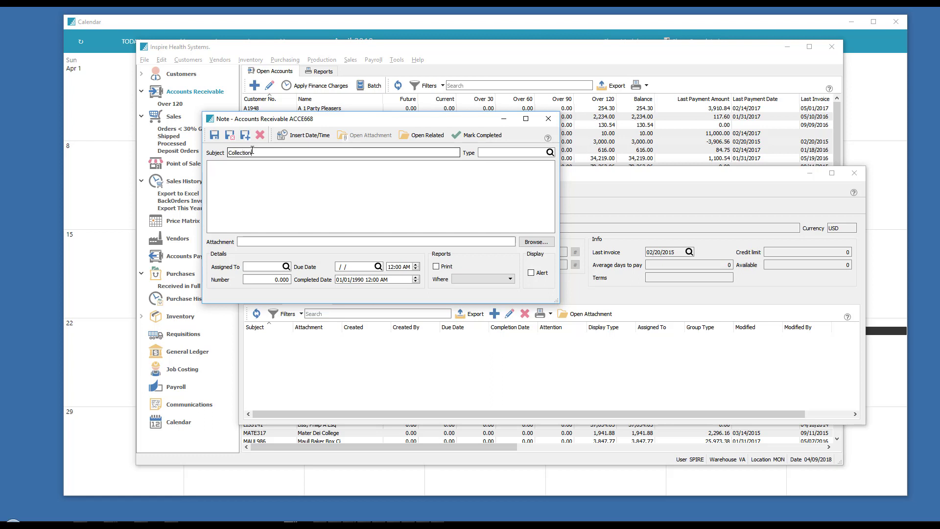
pyautogui.write('Collection')
pyautogui.click(286, 266)
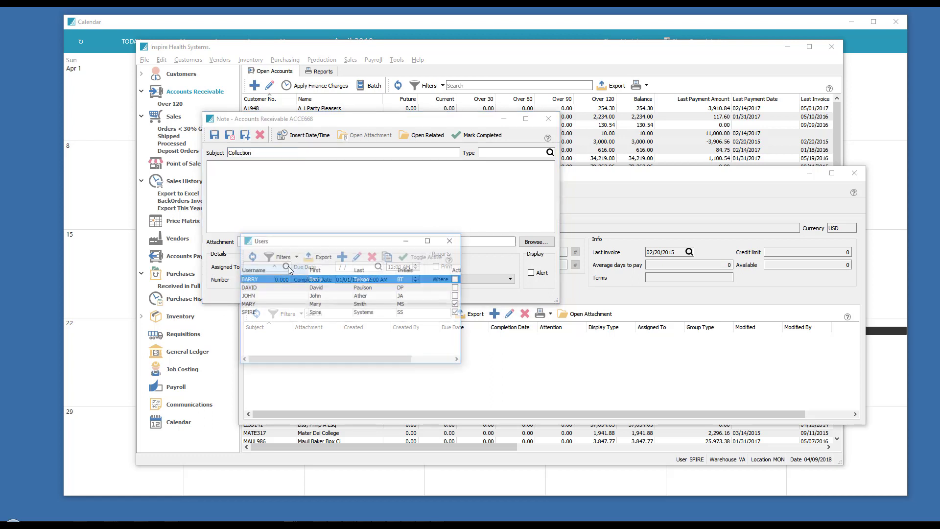
pyautogui.doubleClick(258, 311)
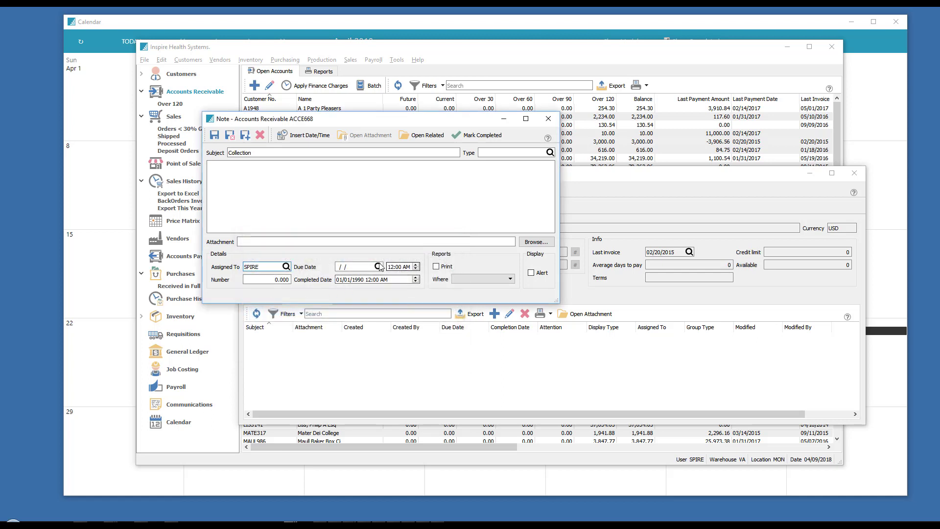
# Step: Set the note's due date to 04/13/2018 at 4:00 PM, and save and close it
pyautogui.click(379, 266)
pyautogui.click(408, 206)
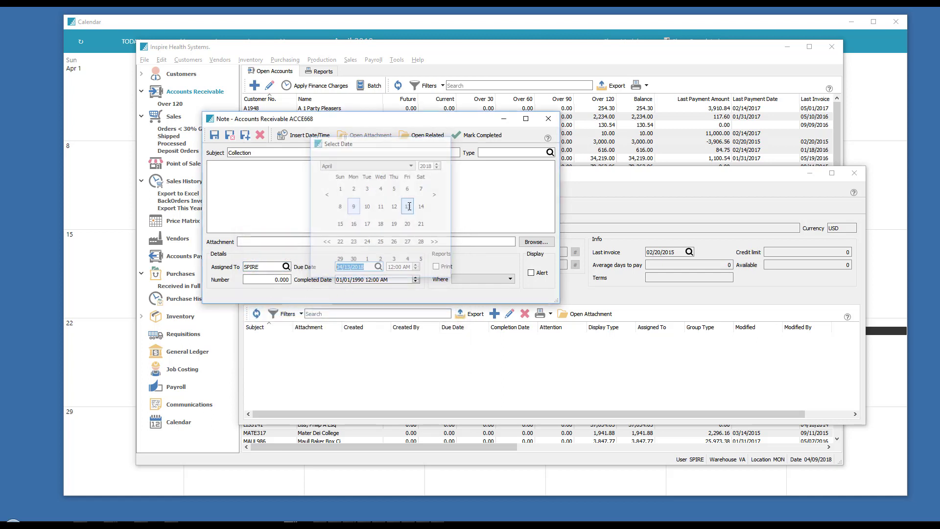
pyautogui.click(391, 267)
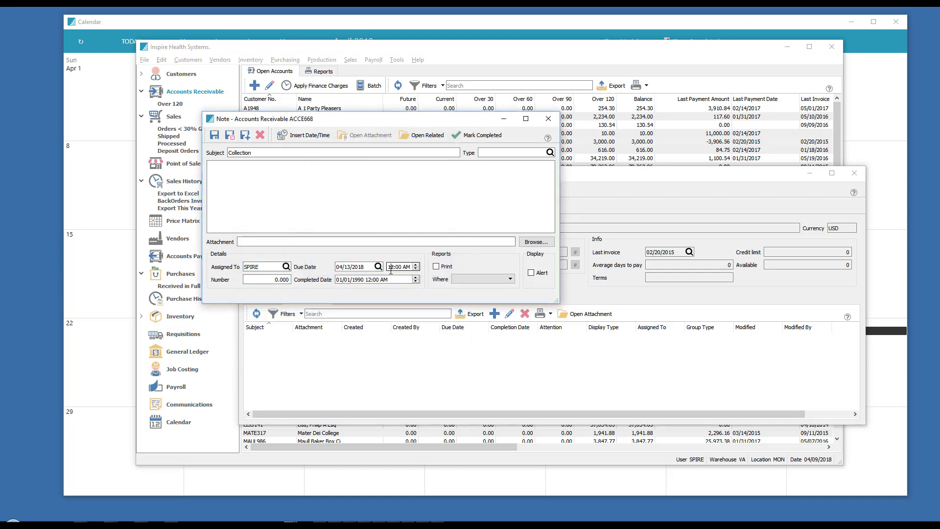
pyautogui.write('4')
pyautogui.click(406, 267)
pyautogui.write('p')
pyautogui.click(229, 135)
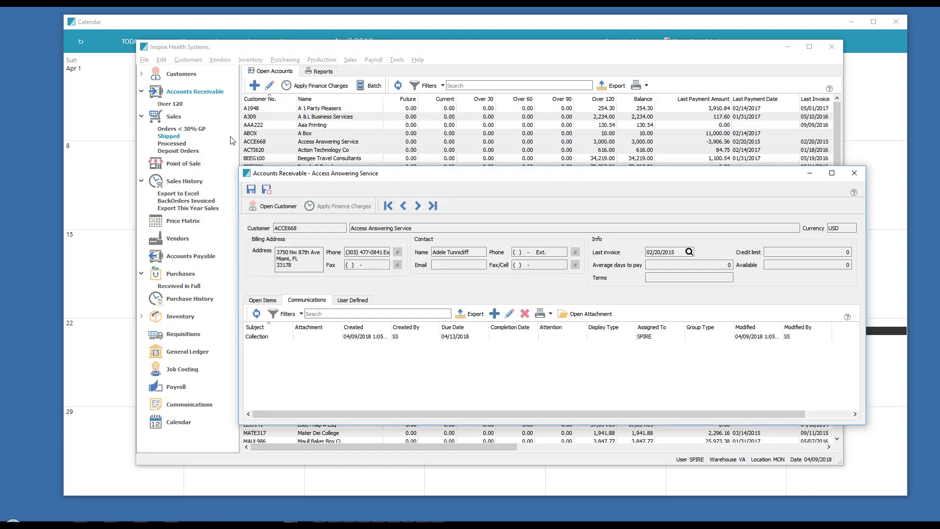
# Step: Refresh the calendar and inspect the Collection entry on 13 April with its related receivables account, closing both windows
pyautogui.click(189, 423)
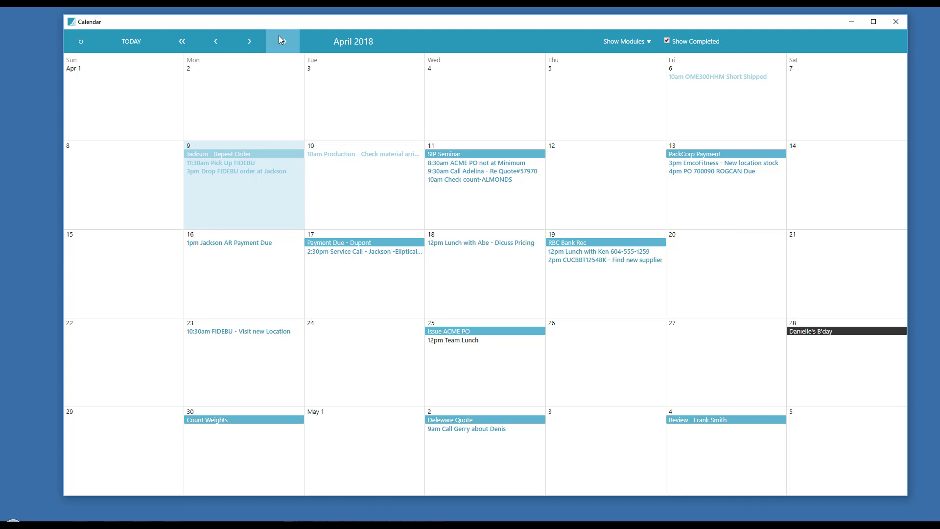
pyautogui.click(80, 42)
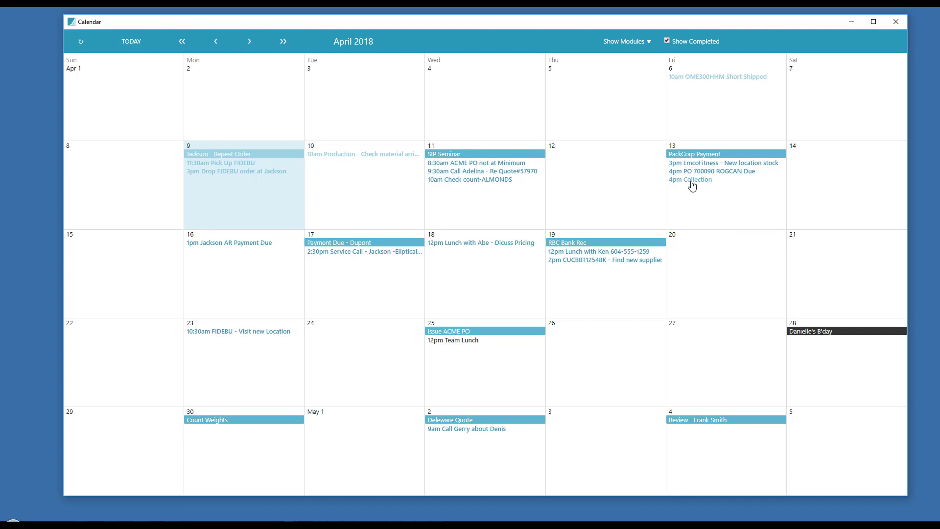
pyautogui.click(691, 181)
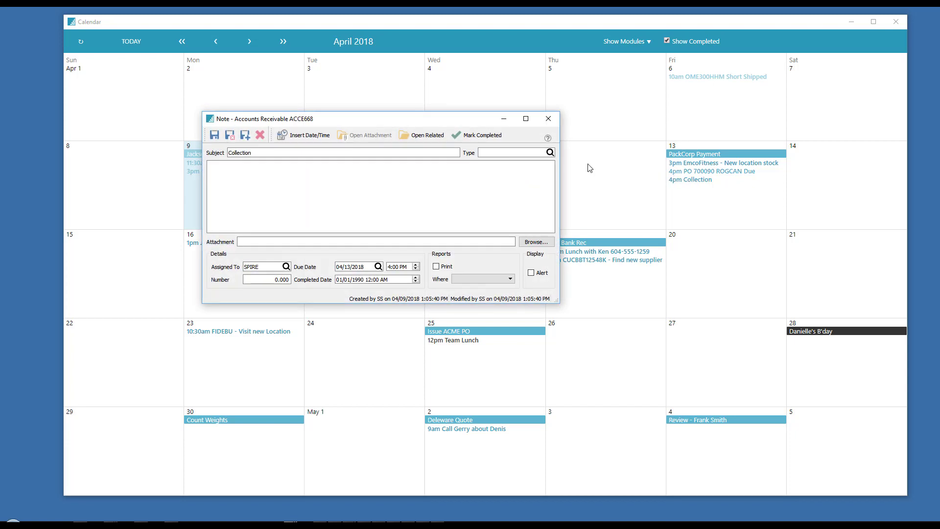
pyautogui.click(424, 138)
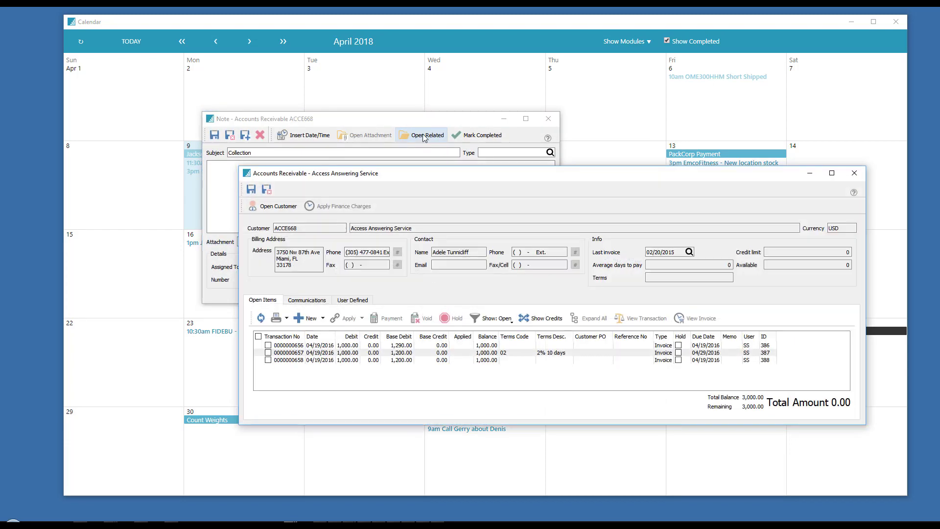
pyautogui.click(855, 174)
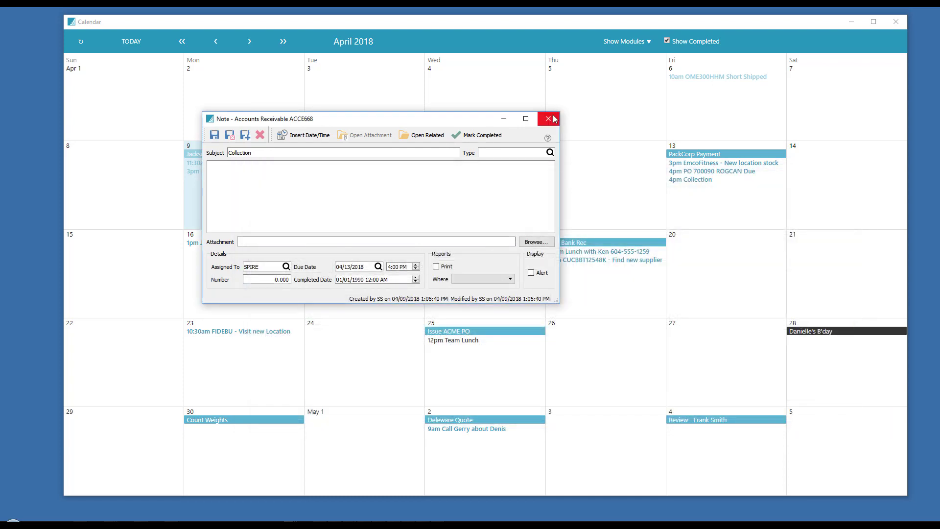
pyautogui.click(548, 119)
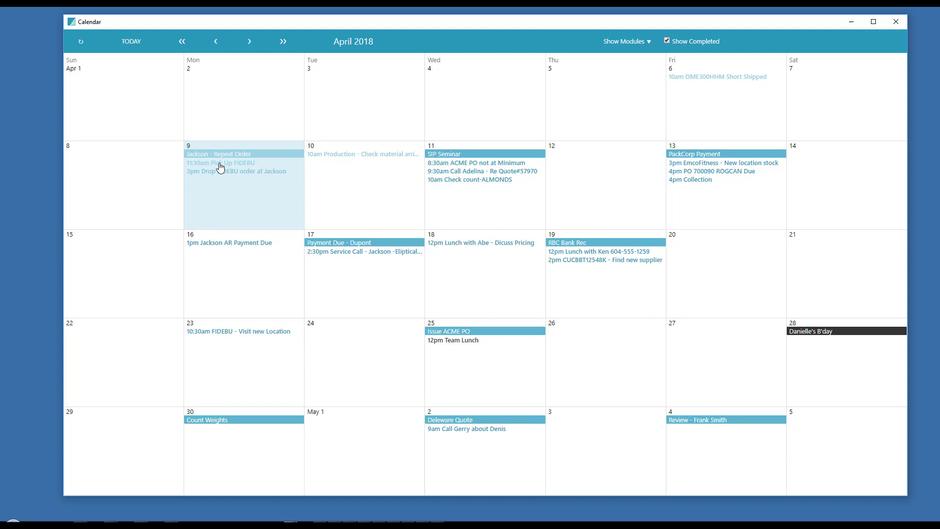
# Step: Open the Pick Up FIDEBU entry on 9 April and examine its related purchase order, closing the order
pyautogui.doubleClick(220, 168)
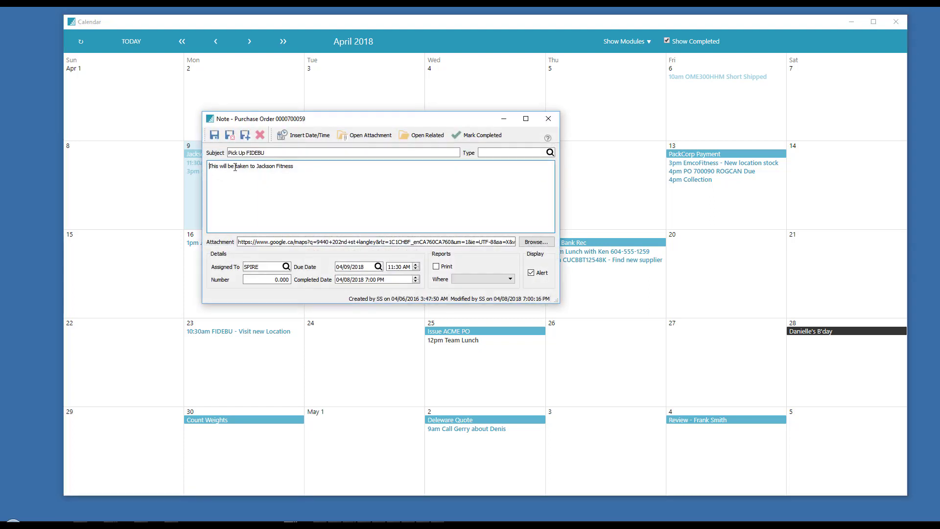
pyautogui.moveTo(210, 167); pyautogui.dragTo(338, 168)
pyautogui.click(338, 168)
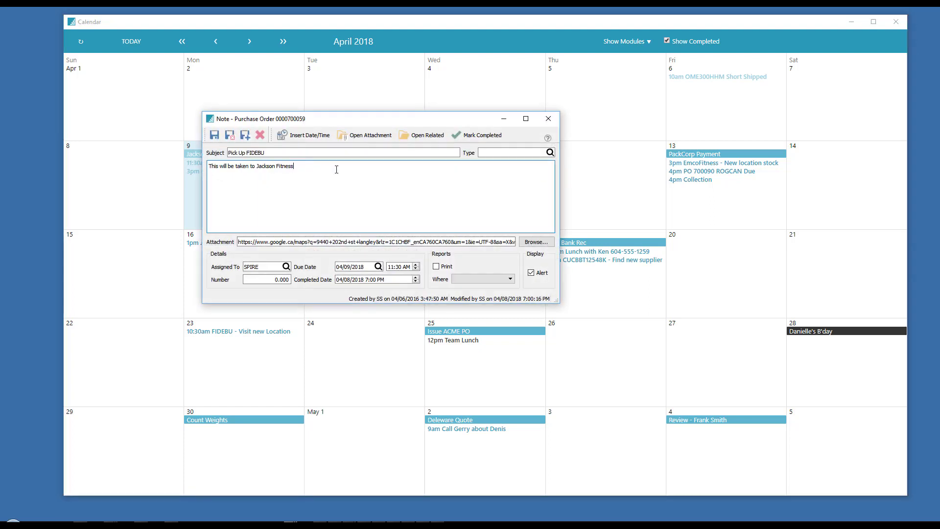
pyautogui.click(419, 140)
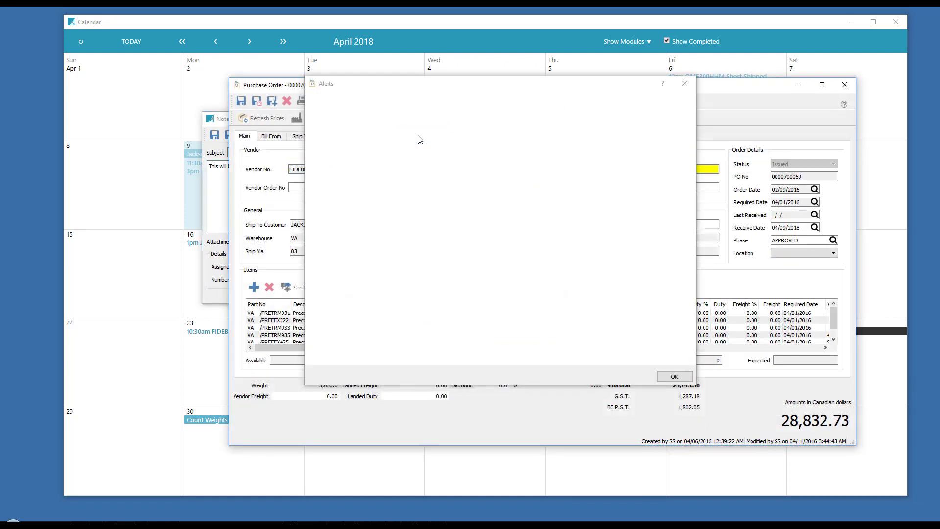
pyautogui.click(685, 84)
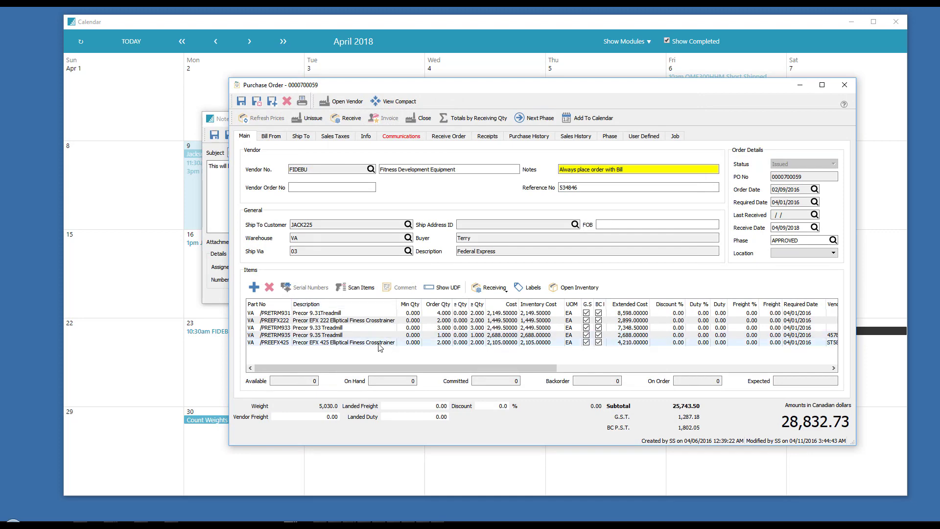
pyautogui.click(844, 86)
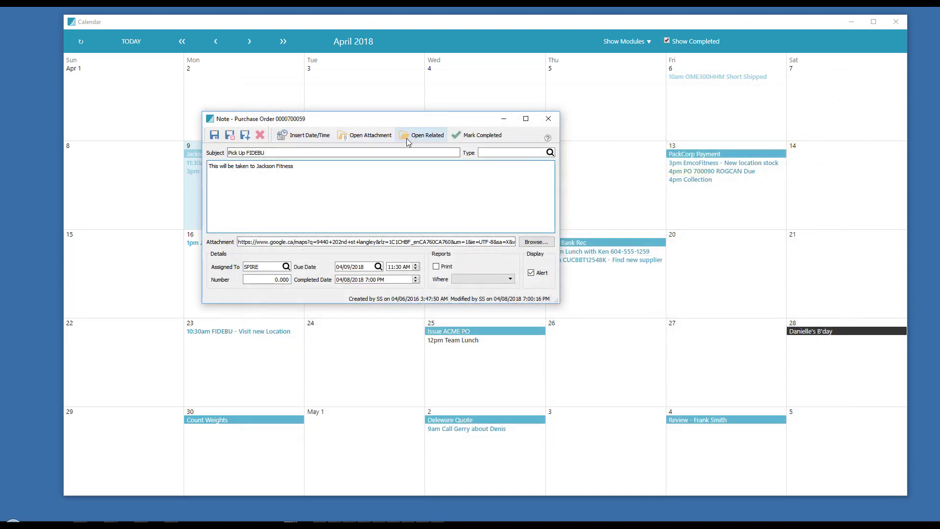
# Step: View the map attached to the Pick Up FIDEBU note, check the attachment link, and close the note
pyautogui.click(364, 136)
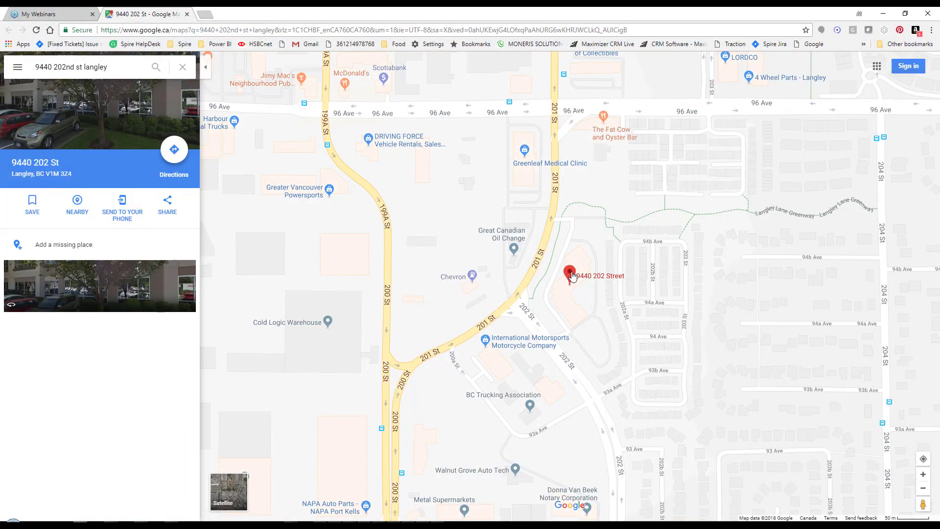
pyautogui.click(925, 17)
pyautogui.click(266, 242)
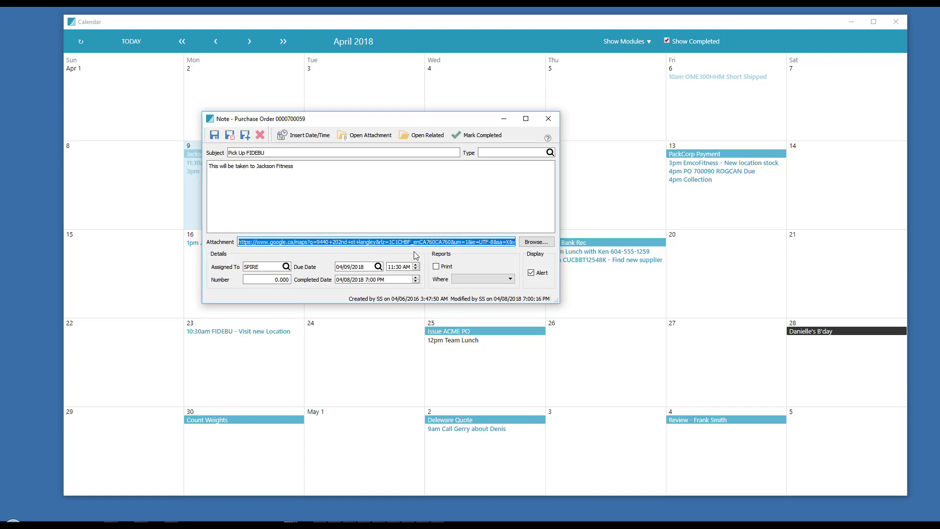
pyautogui.click(549, 119)
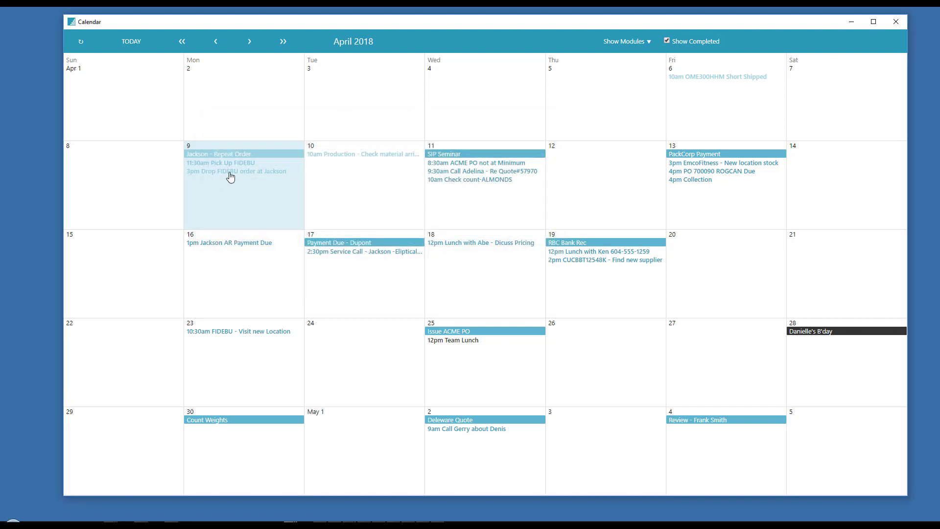
# Step: Inspect the Drop FIDEBU order at Jackson note on 9 April with its related sales order and attached map, closing everything
pyautogui.doubleClick(231, 177)
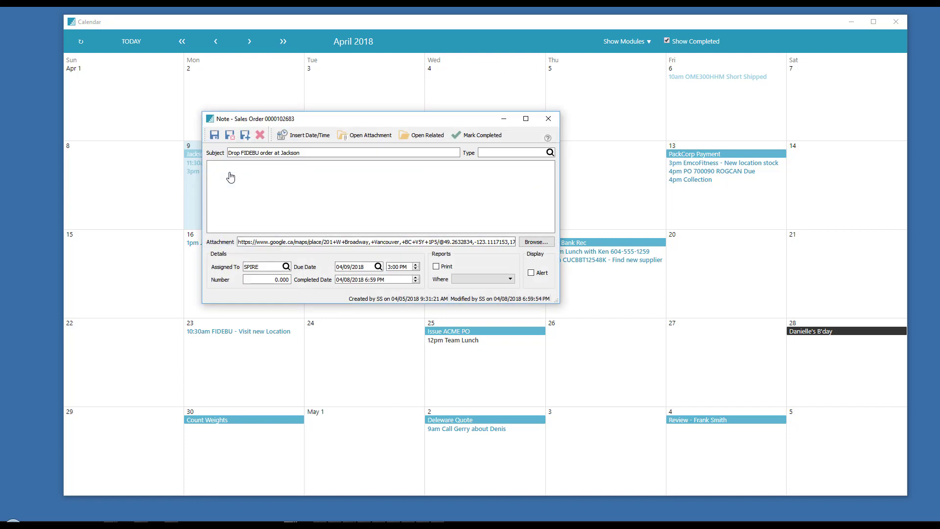
pyautogui.click(420, 137)
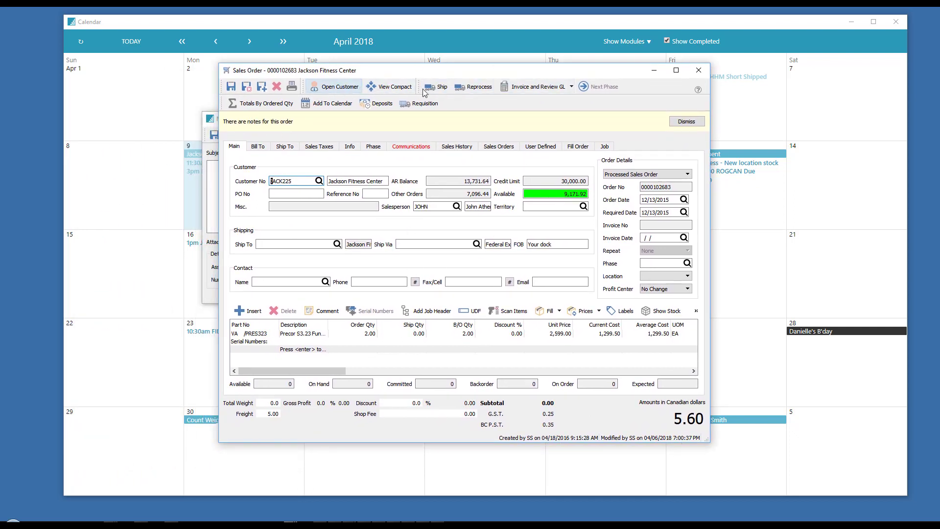
pyautogui.click(699, 72)
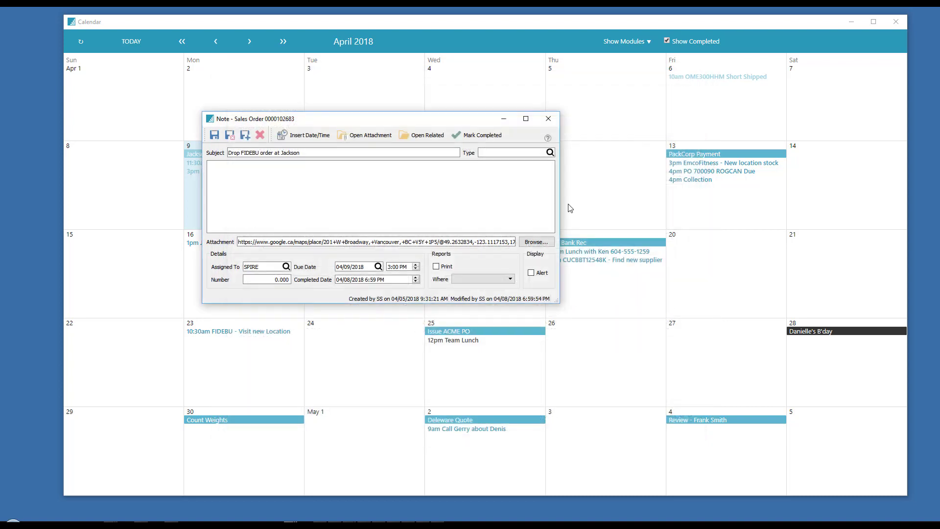
pyautogui.click(419, 139)
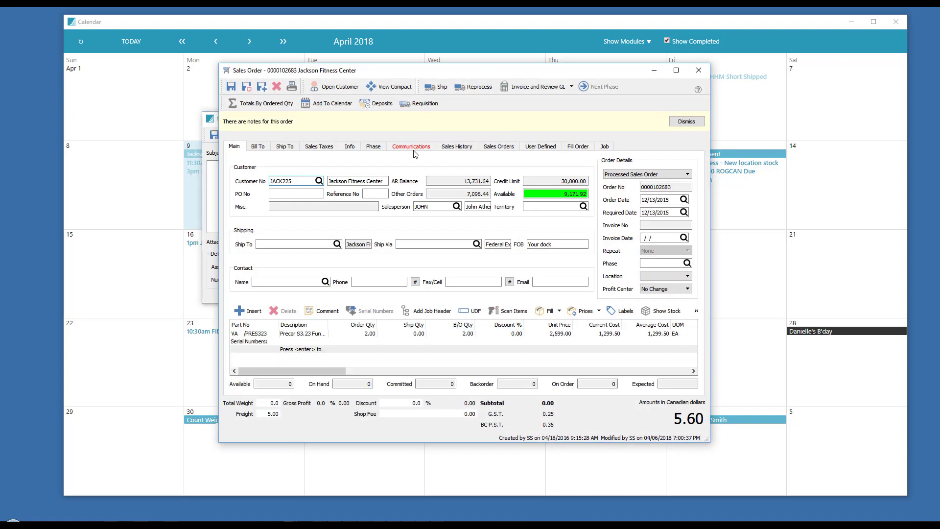
pyautogui.click(698, 70)
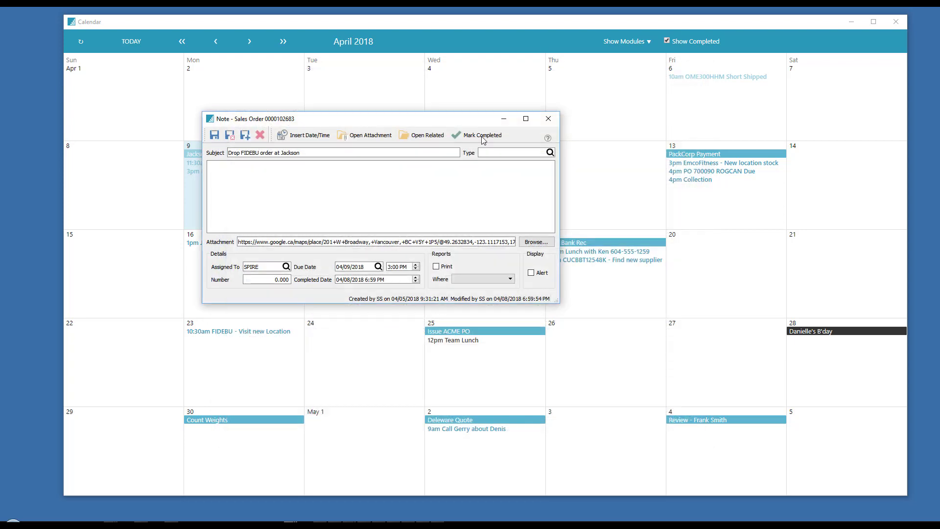
pyautogui.click(364, 136)
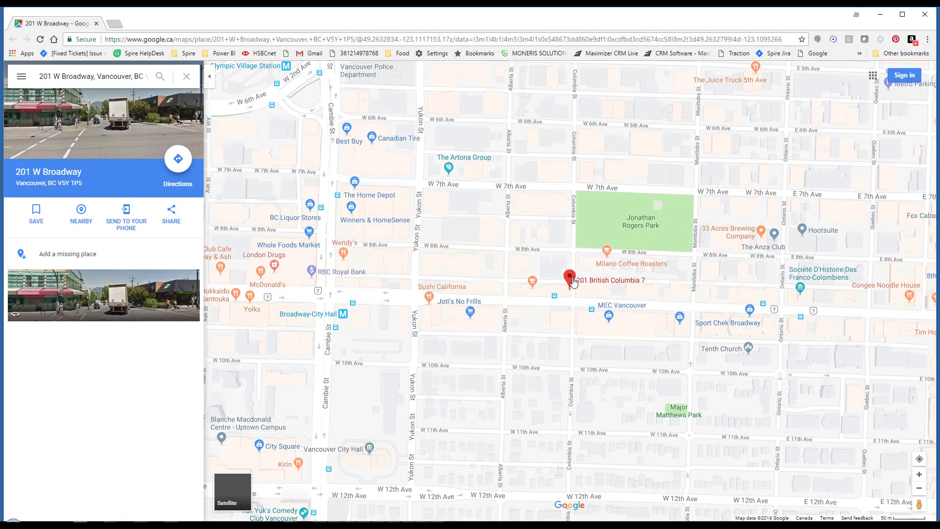
pyautogui.click(924, 14)
pyautogui.click(549, 119)
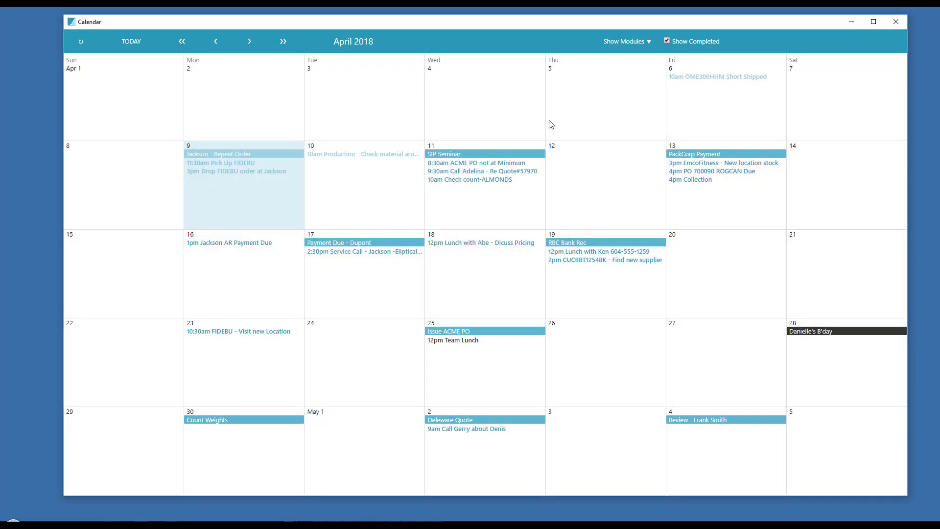
# Step: Open the Jackson - Repeat Order note on 9 April, review its details, and close it
pyautogui.doubleClick(226, 154)
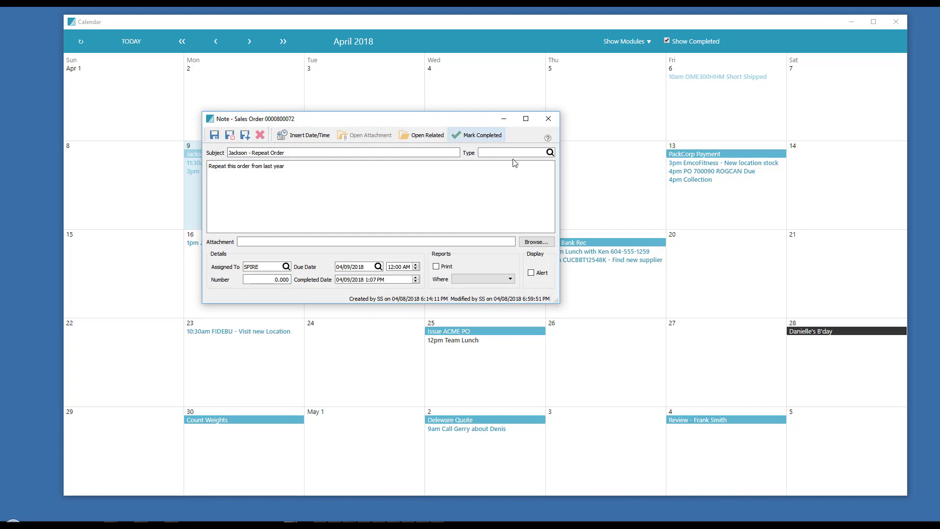
pyautogui.click(548, 118)
pyautogui.click(398, 228)
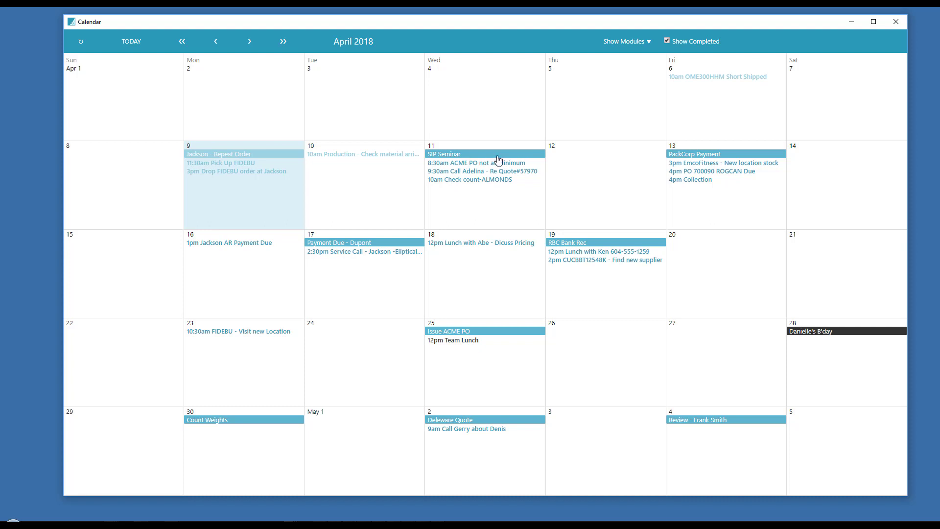
# Step: Open the all-day SIP Seminar note on 11 April, review its details, and close it
pyautogui.doubleClick(454, 155)
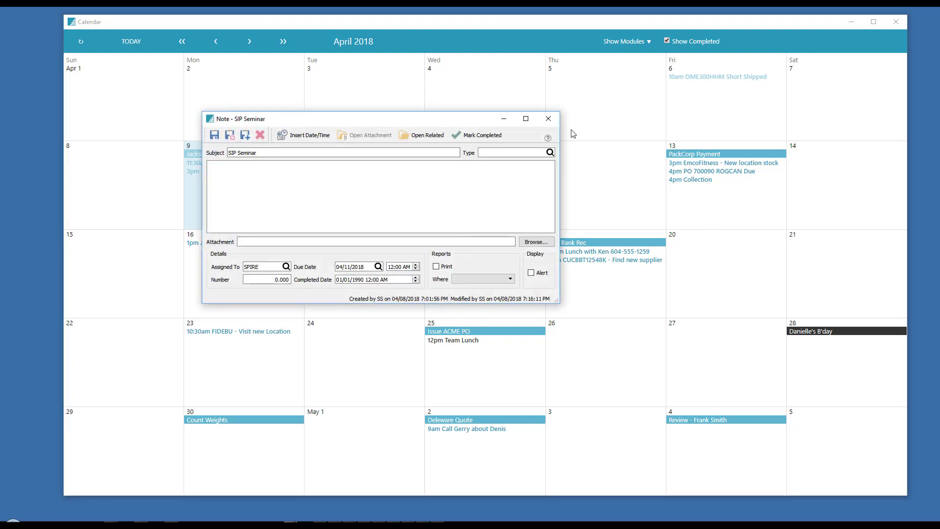
pyautogui.click(548, 119)
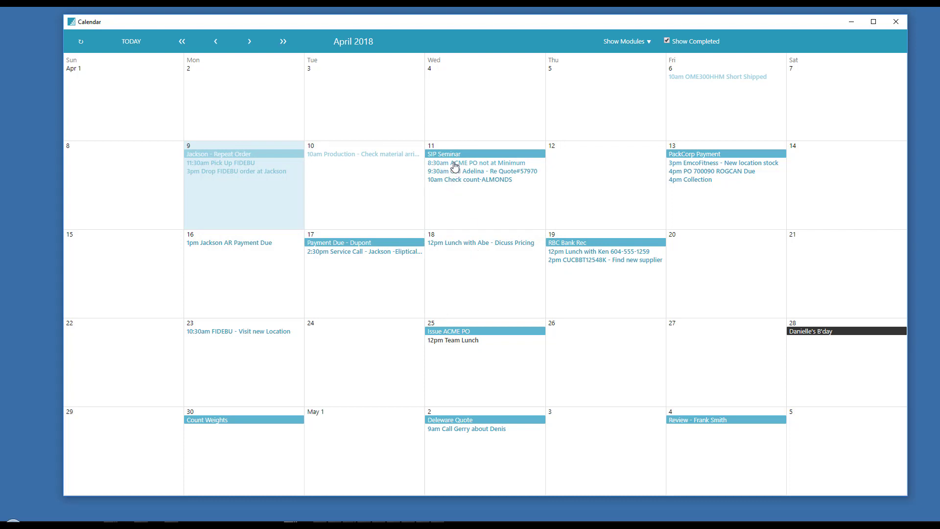
# Step: View the employee birthday note on 28 April and the 12pm lunch note on 19 April, closing each
pyautogui.doubleClick(811, 332)
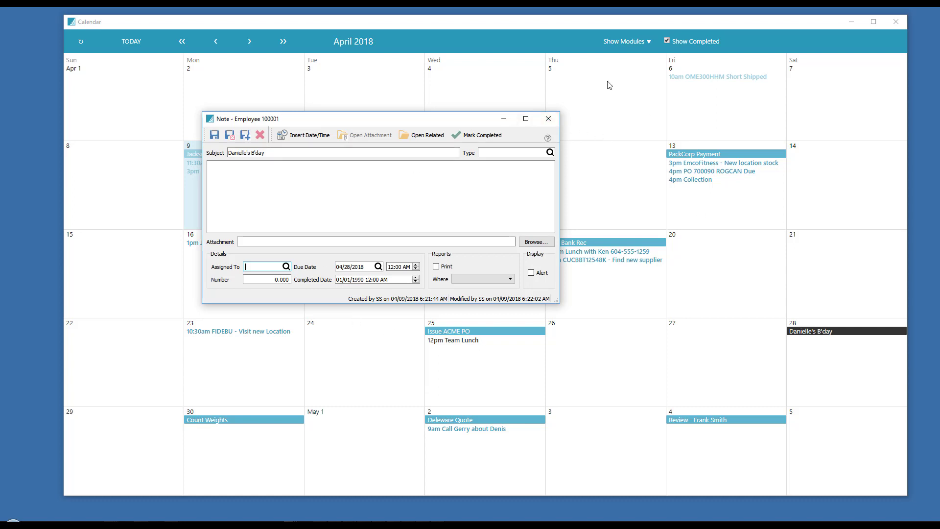
pyautogui.click(548, 119)
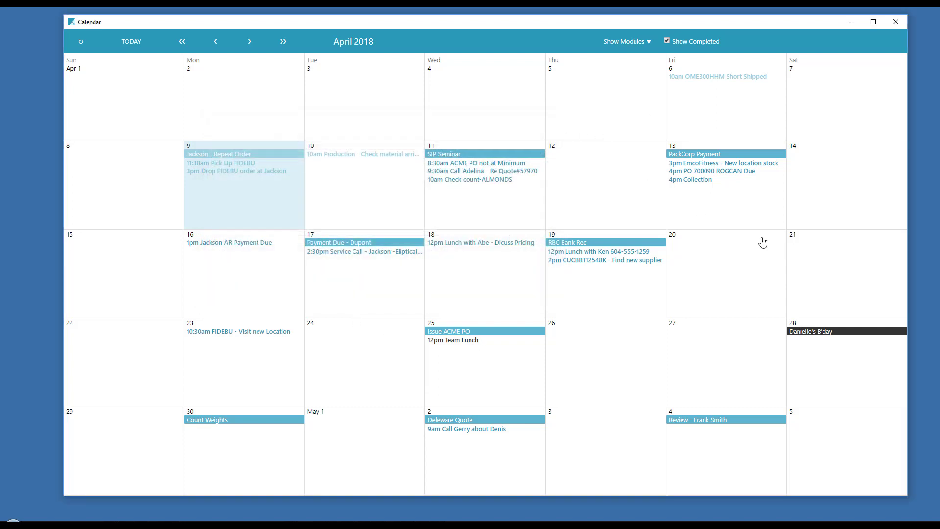
pyautogui.doubleClick(600, 252)
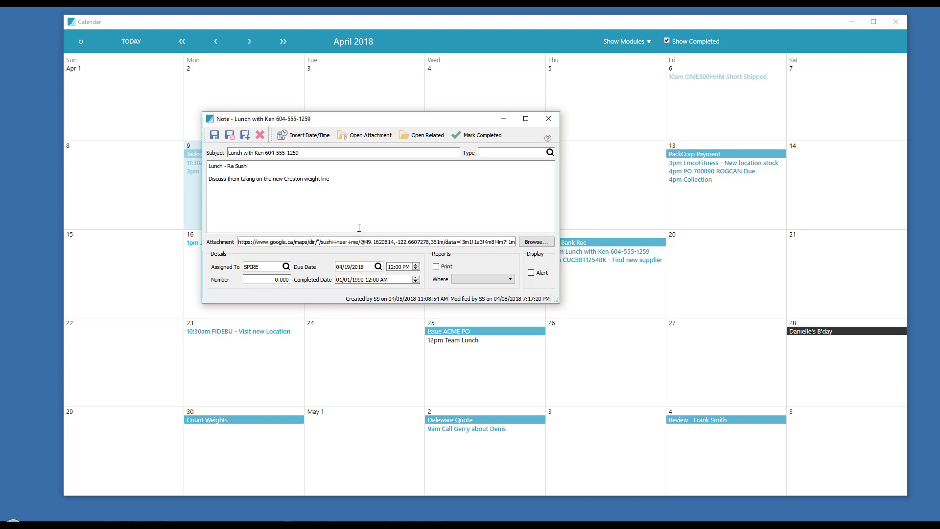
pyautogui.click(548, 118)
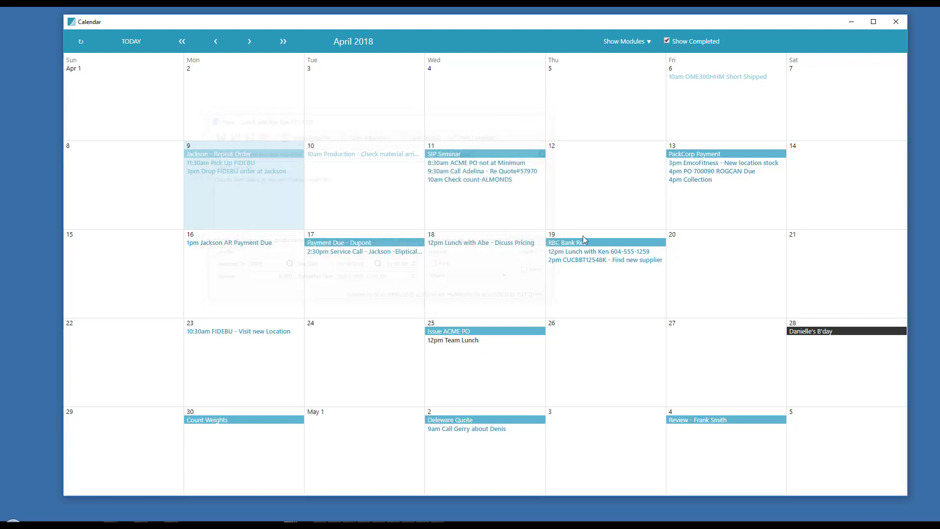
pyautogui.doubleClick(582, 281)
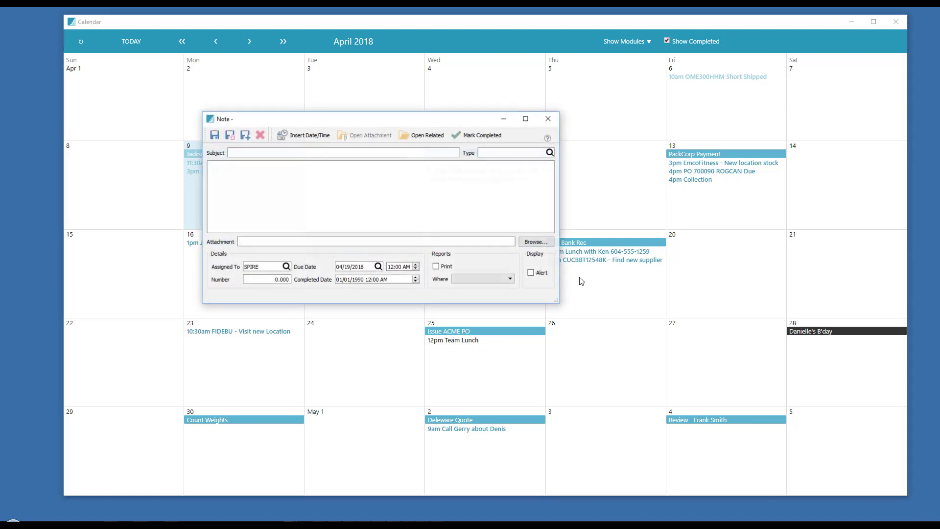
pyautogui.click(549, 119)
pyautogui.click(391, 226)
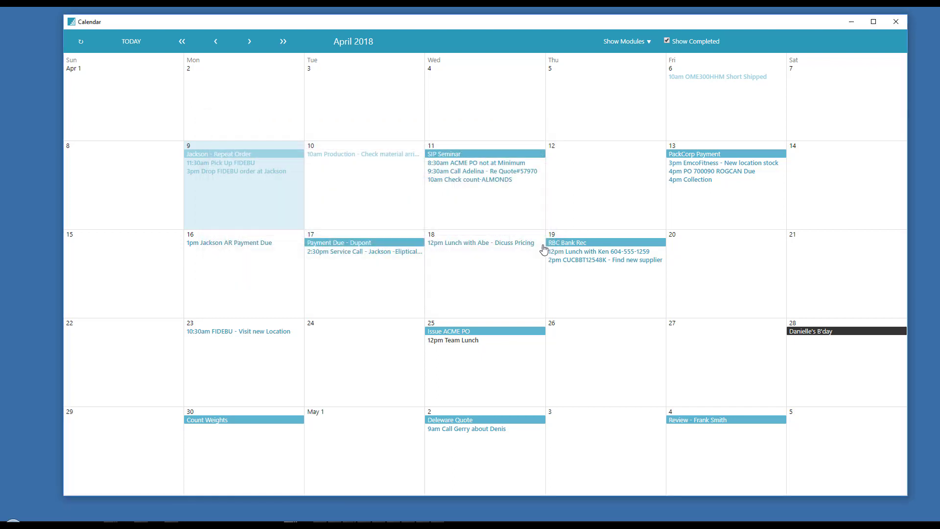
# Step: Reopen the 12pm lunch note on 19 April, review its text and attachment link, and close it
pyautogui.doubleClick(581, 252)
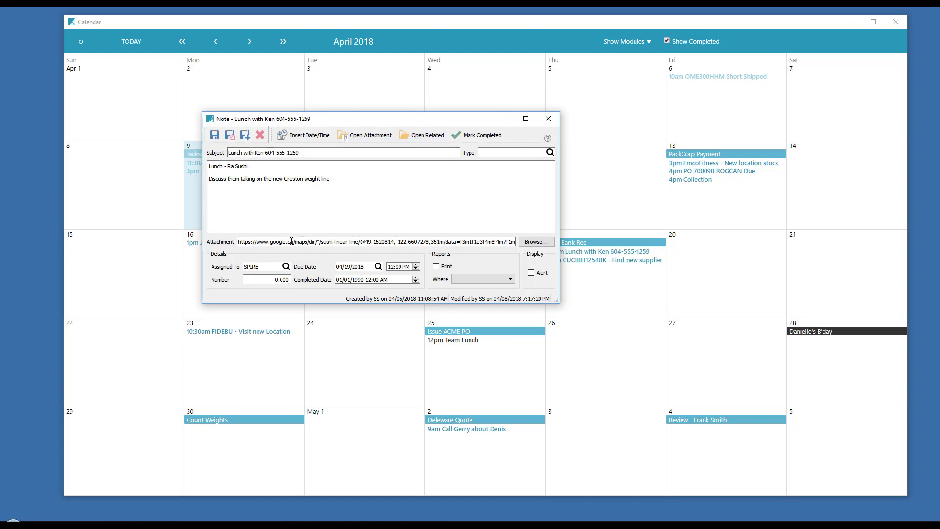
pyautogui.click(548, 119)
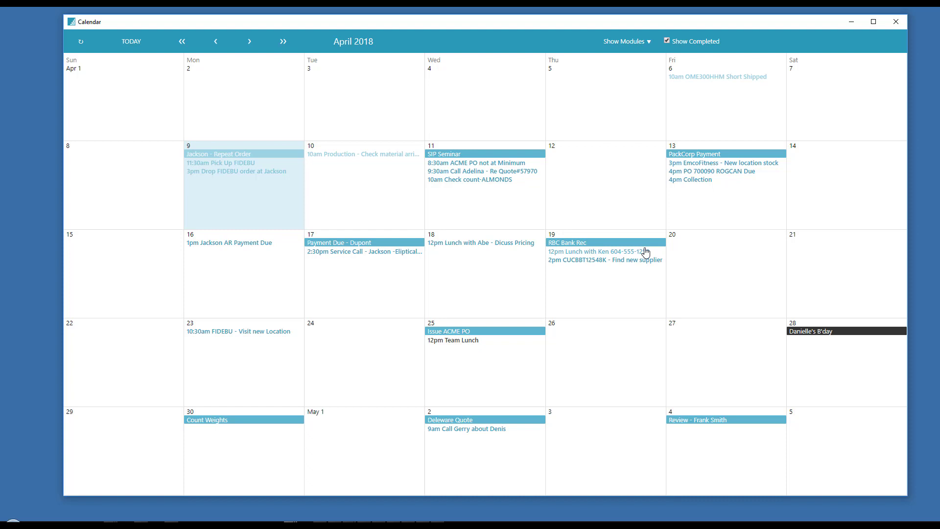
# Step: Examine the attached inventory count sheet.pdf of the Count Weights note on 30 April, and close the PDF and the note
pyautogui.doubleClick(209, 420)
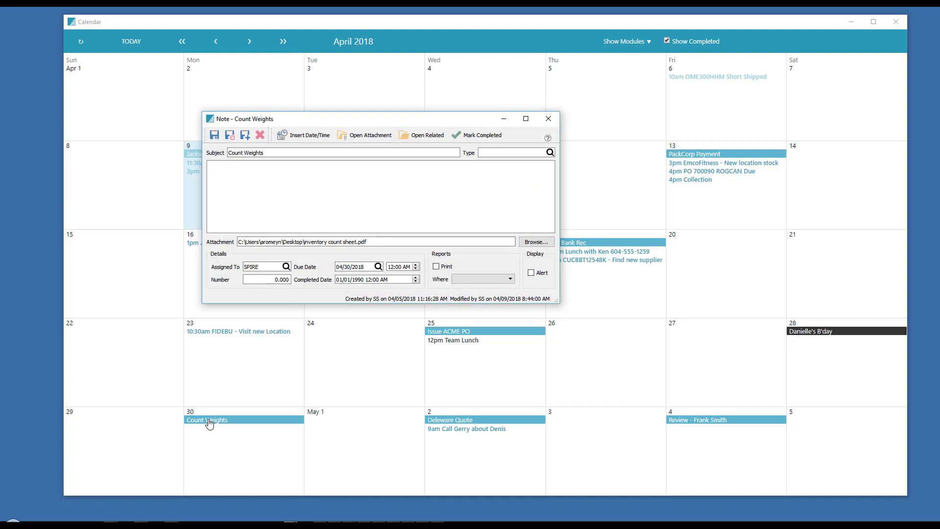
pyautogui.click(374, 139)
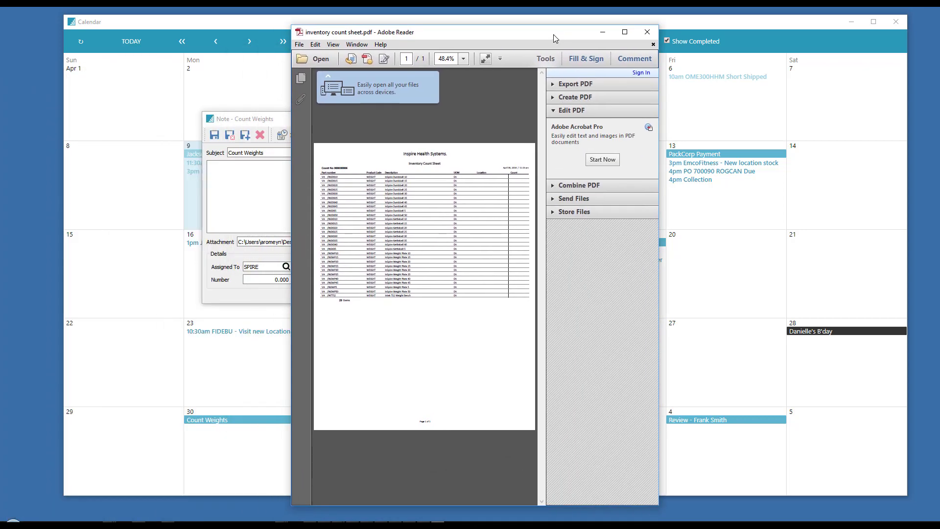
pyautogui.doubleClick(553, 35)
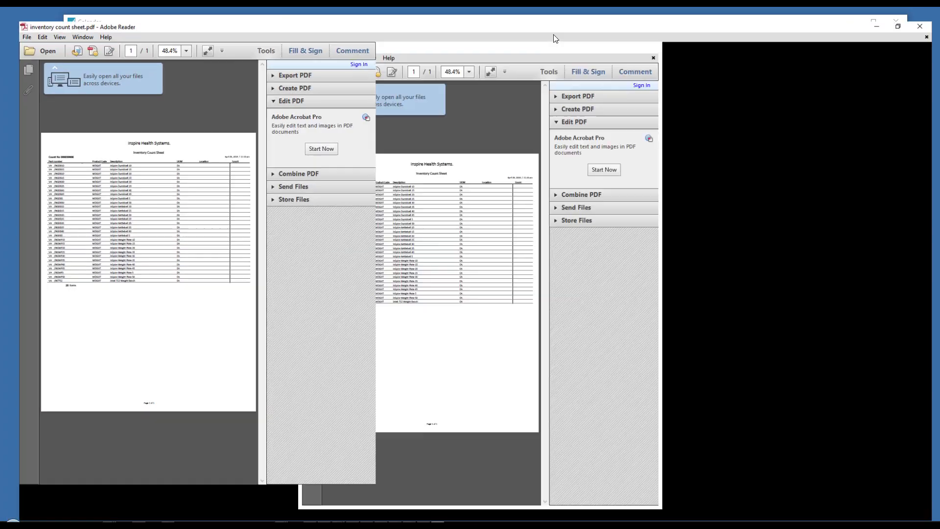
pyautogui.scroll(-2, 447, 301)
pyautogui.scroll(2, 496, 382)
pyautogui.scroll(-2, 496, 383)
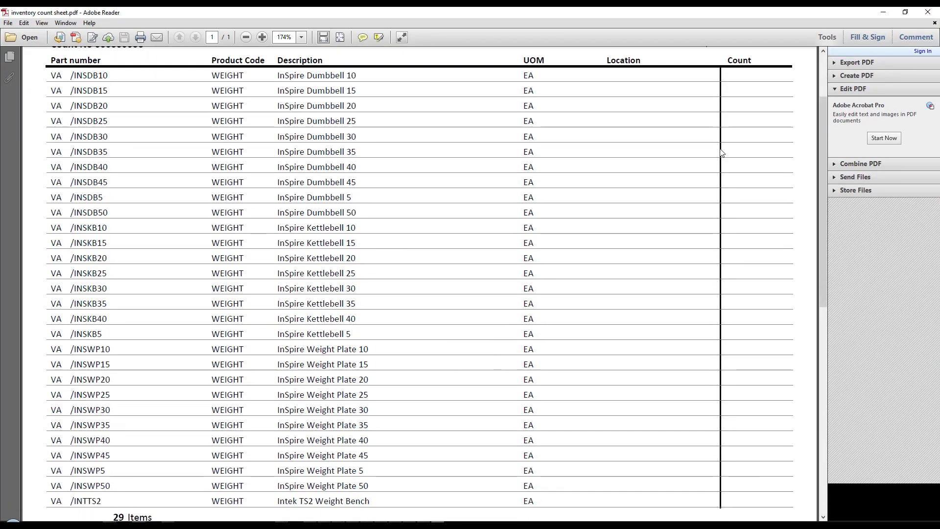
pyautogui.click(927, 13)
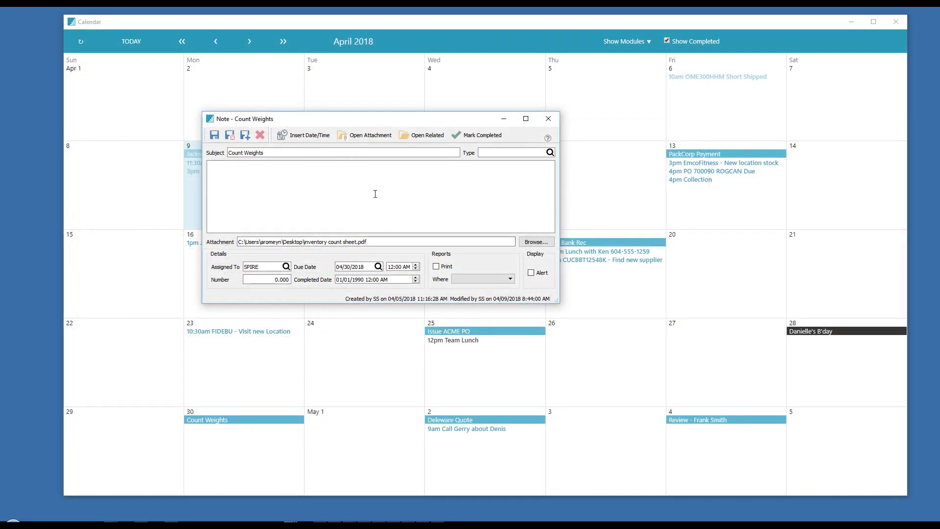
pyautogui.click(549, 119)
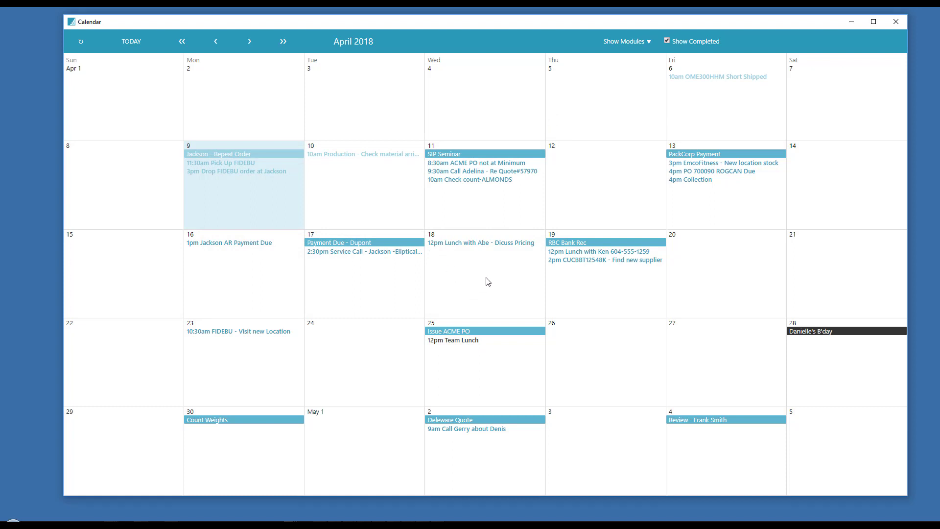
# Step: In the day view for 04/11/2018, mark SIP Seminar, the 9:30am call and Check count-ALMONDS as completed, and close it
pyautogui.click(447, 150)
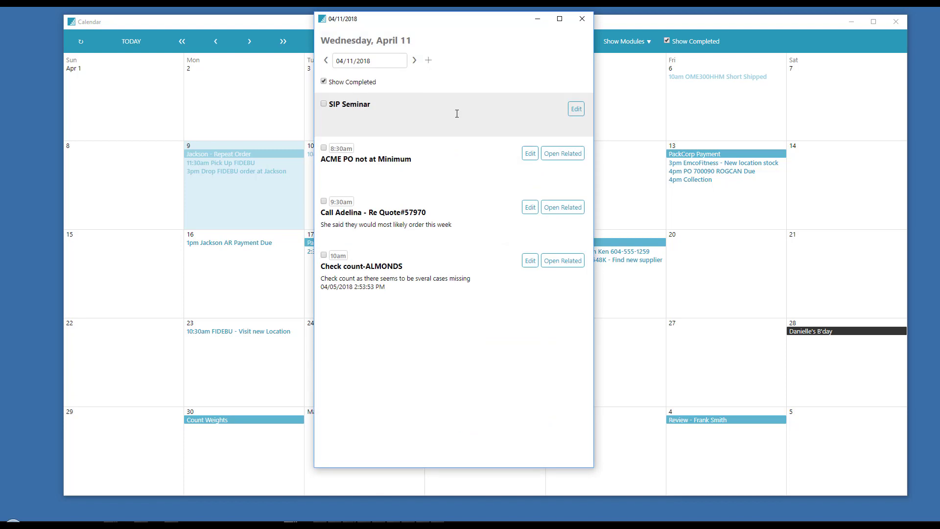
pyautogui.moveTo(468, 19); pyautogui.dragTo(491, 43)
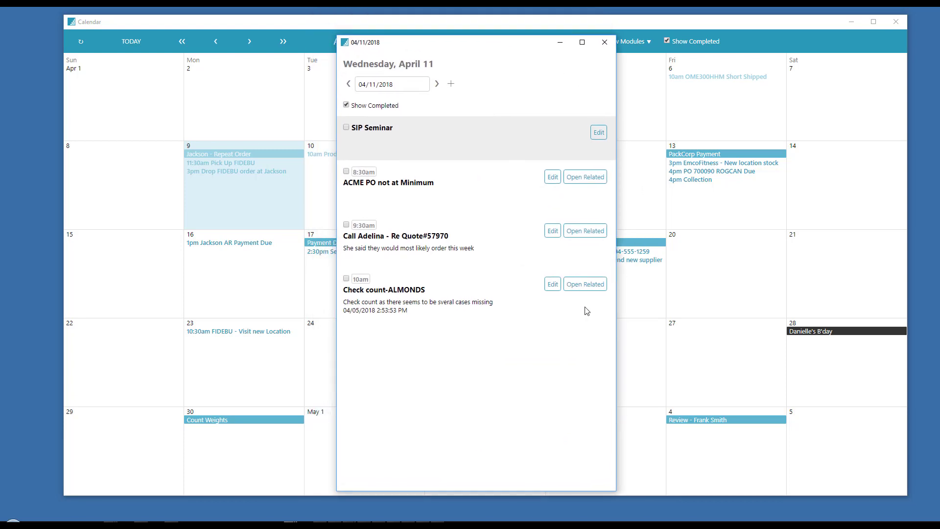
pyautogui.click(347, 128)
pyautogui.click(346, 225)
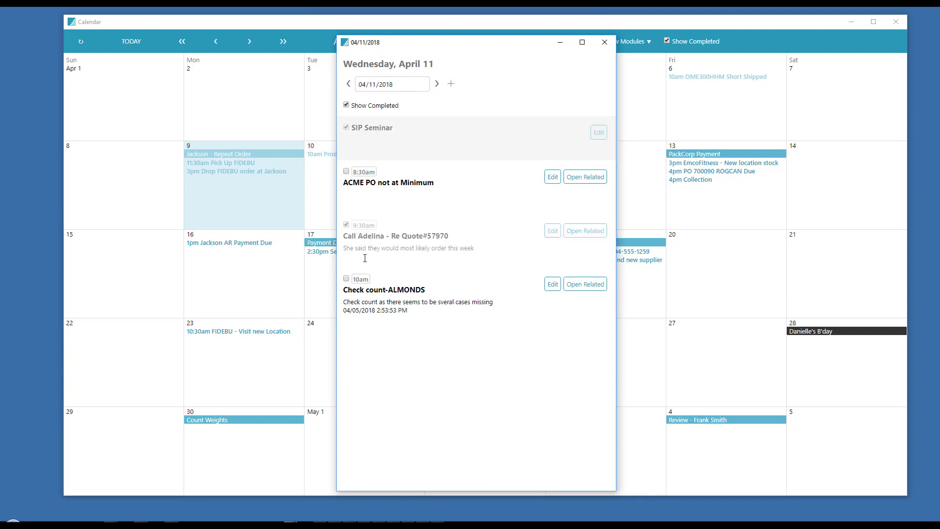
pyautogui.click(346, 278)
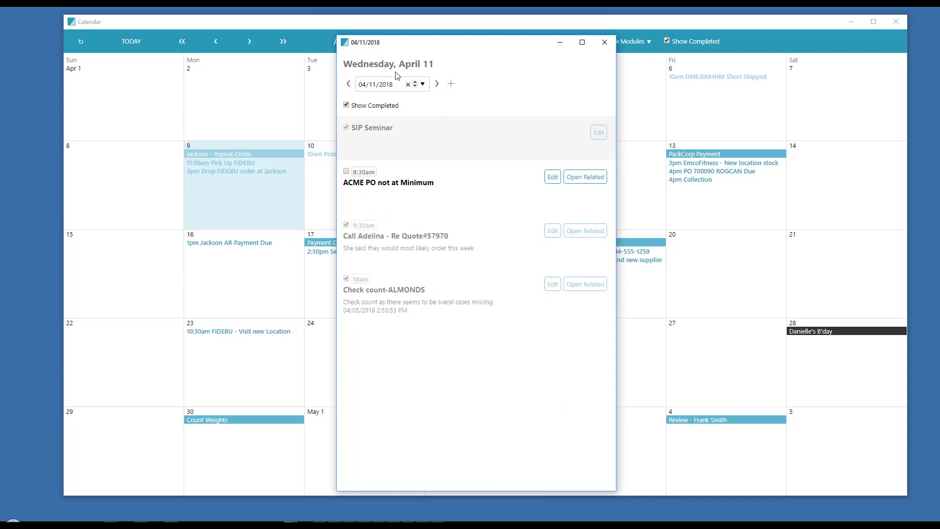
pyautogui.click(604, 42)
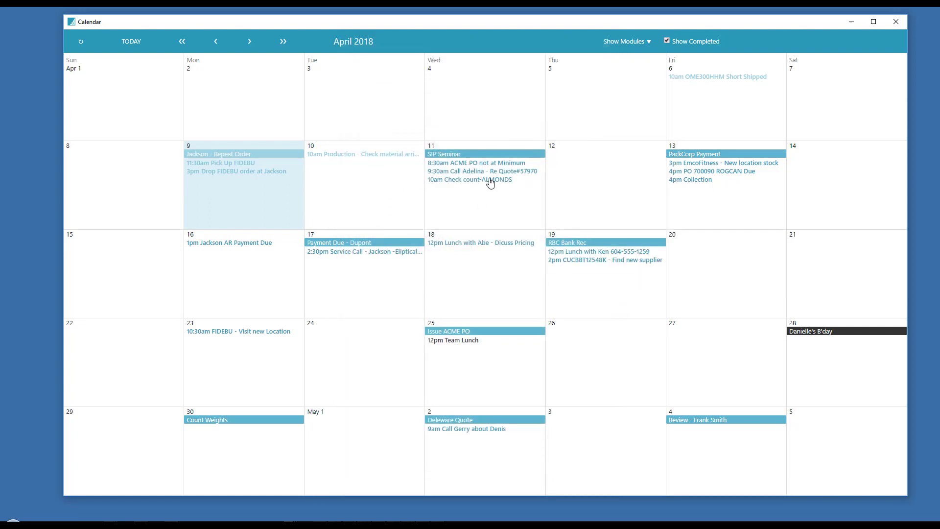
# Step: Hide the completed entries in the calendar to compare the views, and show them again
pyautogui.click(666, 41)
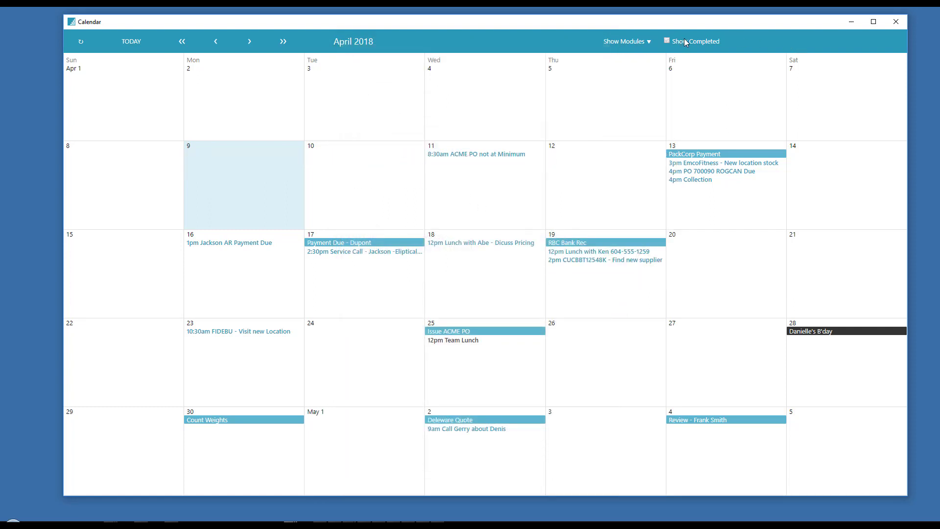
pyautogui.click(689, 41)
pyautogui.click(686, 41)
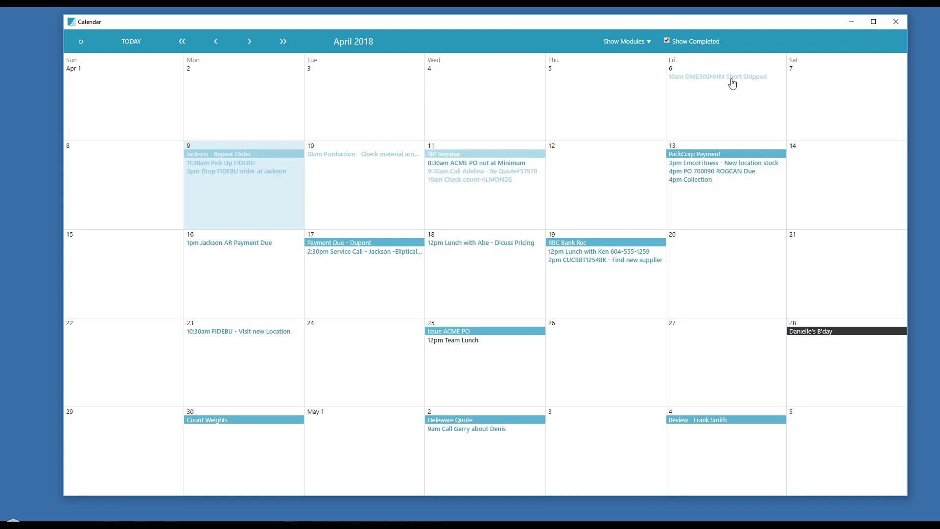
# Step: Hide the Customer module's entries in the calendar and show them again, reviewing the list of modules available to filter
pyautogui.click(645, 41)
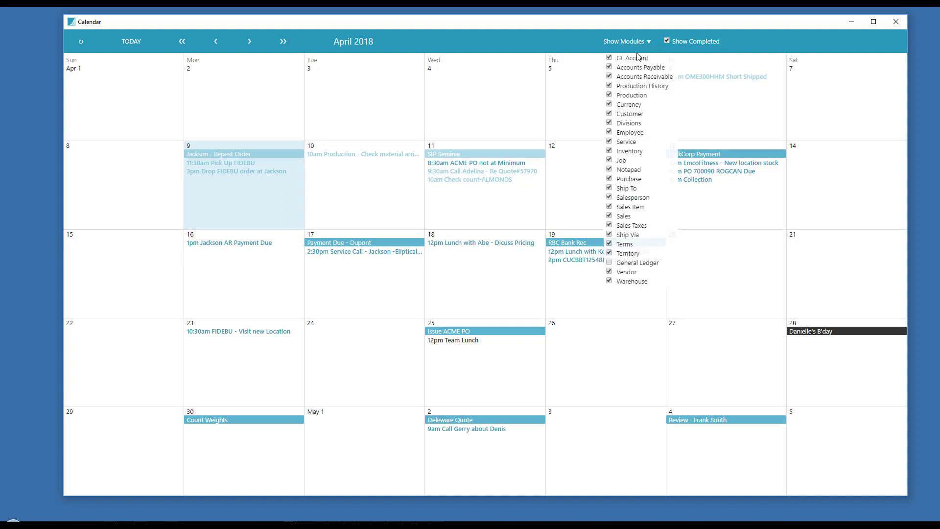
pyautogui.click(612, 319)
pyautogui.click(640, 41)
pyautogui.click(639, 43)
pyautogui.click(627, 43)
pyautogui.click(609, 114)
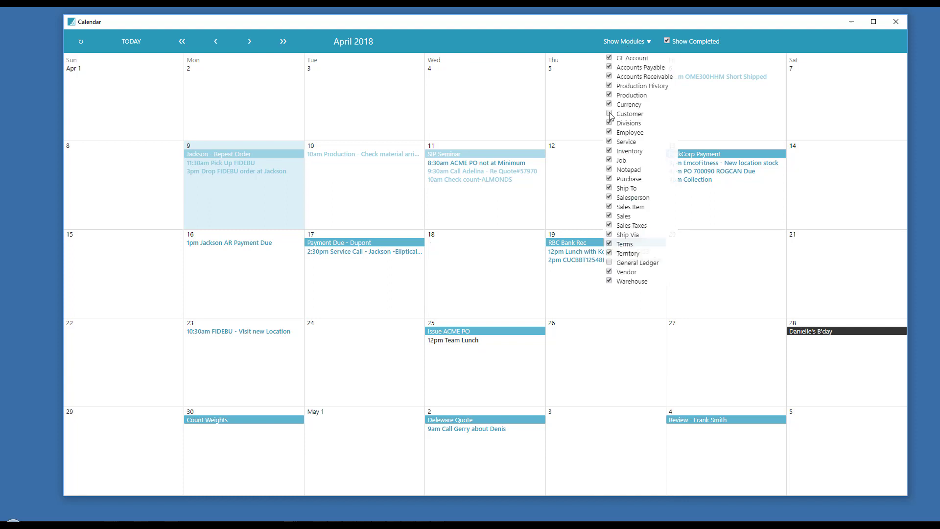
pyautogui.click(610, 114)
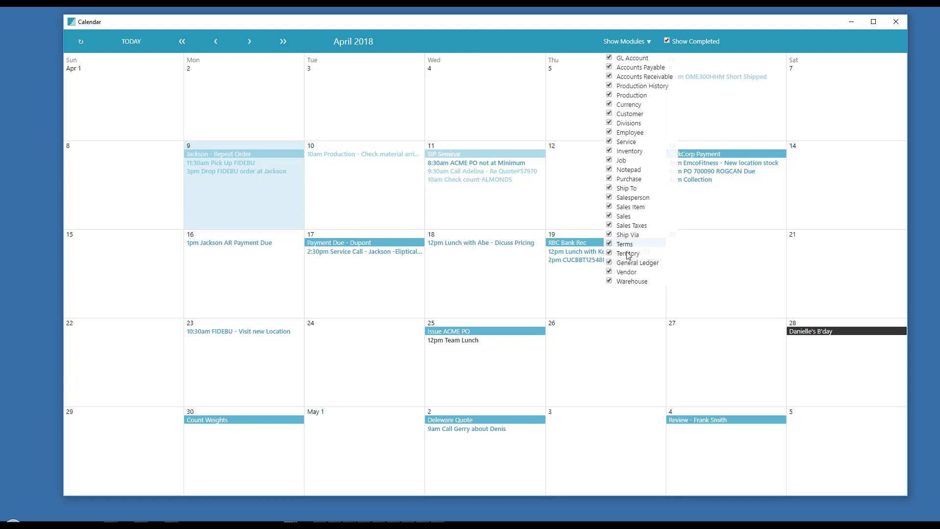
pyautogui.click(591, 136)
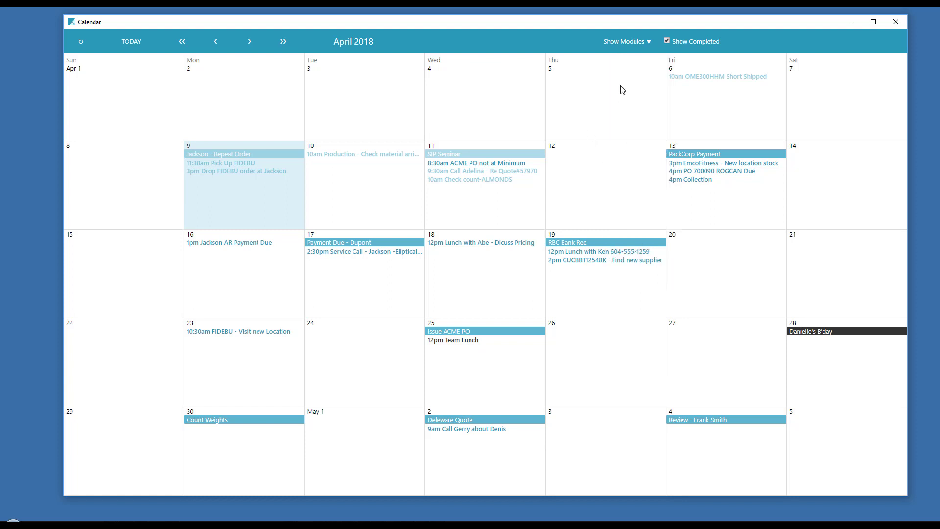
pyautogui.click(650, 41)
pyautogui.click(549, 124)
# Step: Open the RBC Bank Rec note on 19 April, its related GL account, and that account's reconciliation
pyautogui.doubleClick(574, 246)
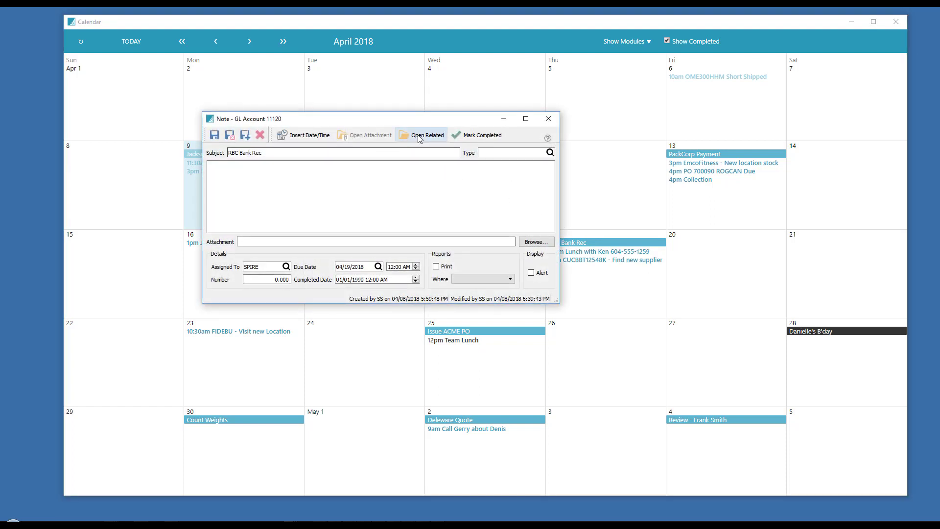
pyautogui.click(420, 136)
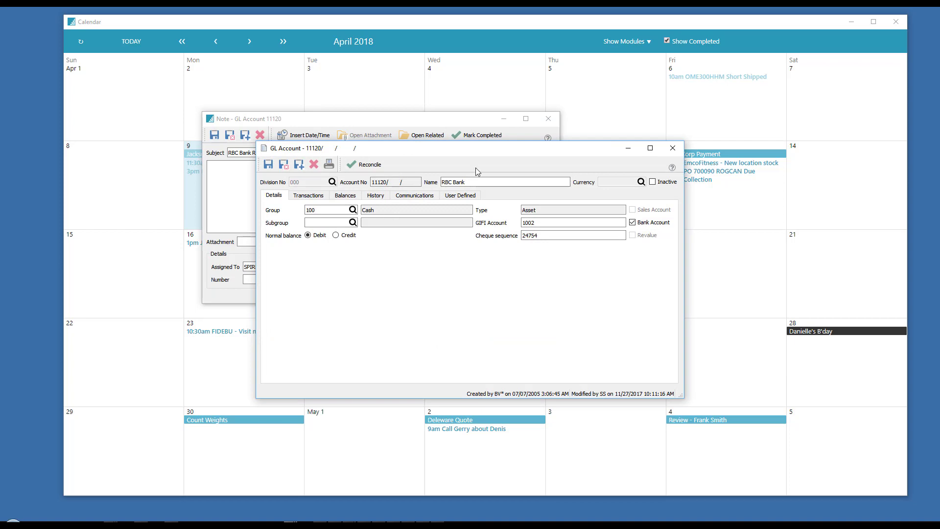
pyautogui.click(369, 166)
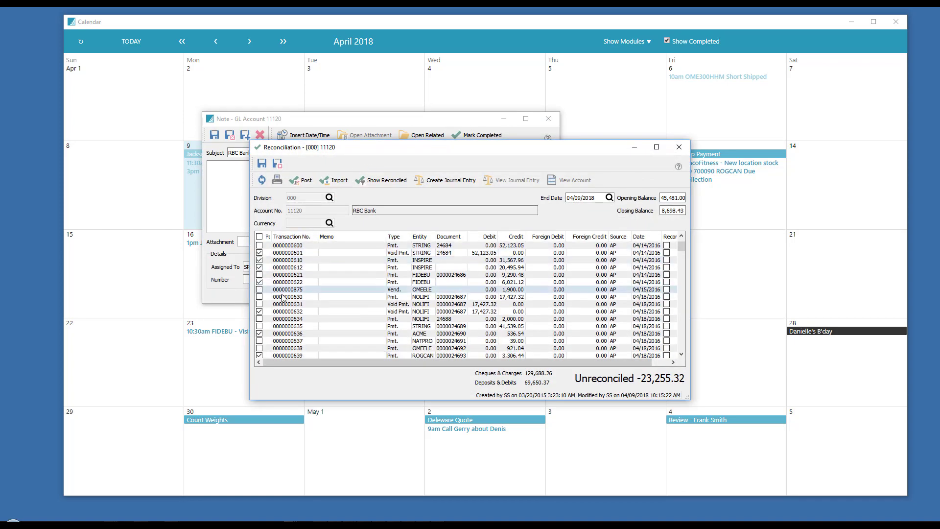
# Step: Mark the 921.04 OMEELE payment, clear and re-mark the 10,372.32 STRING payment, then save the reconciliation and close the GL account
pyautogui.scroll(-2, 283, 298)
pyautogui.click(259, 304)
pyautogui.click(260, 333)
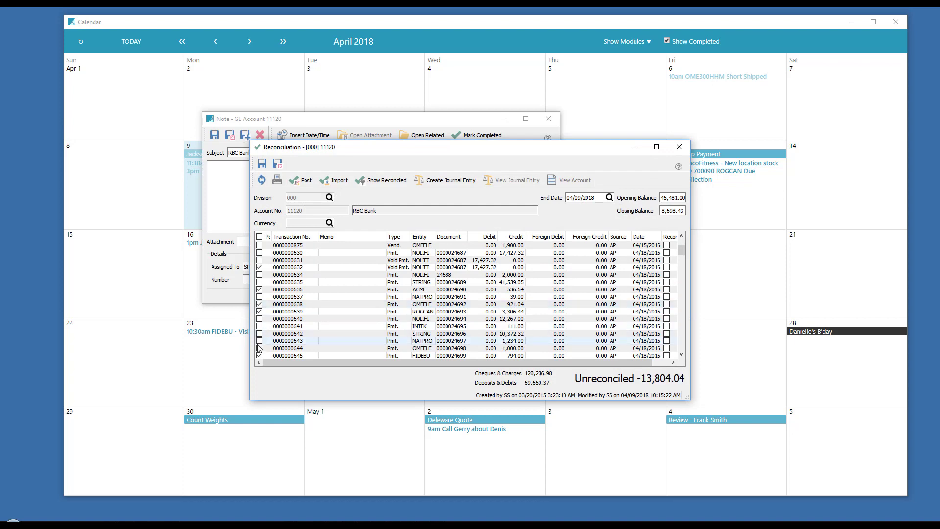
pyautogui.click(259, 333)
pyautogui.scroll(-2, 321, 325)
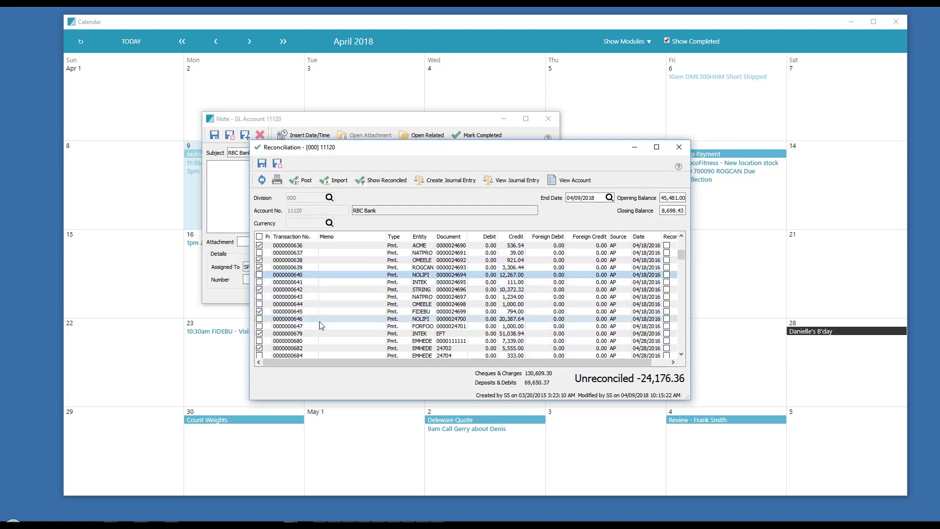
pyautogui.click(278, 165)
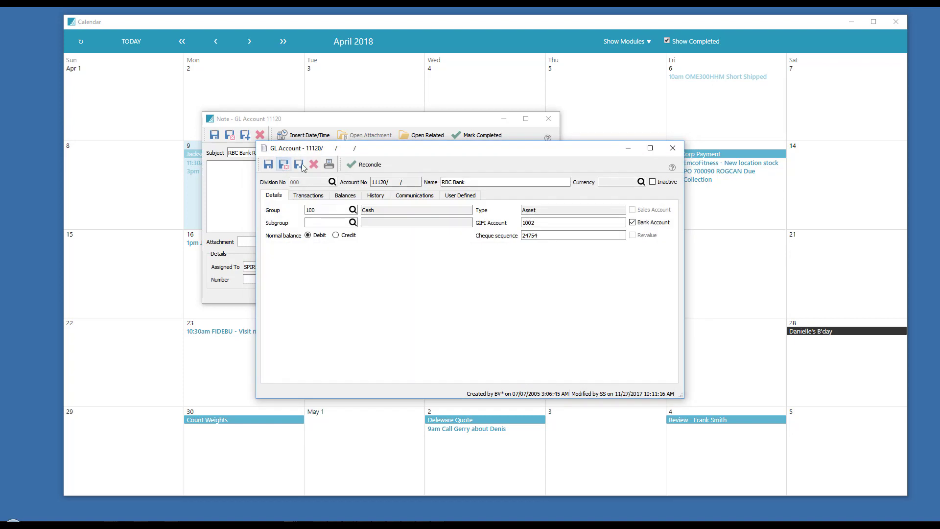
pyautogui.click(673, 148)
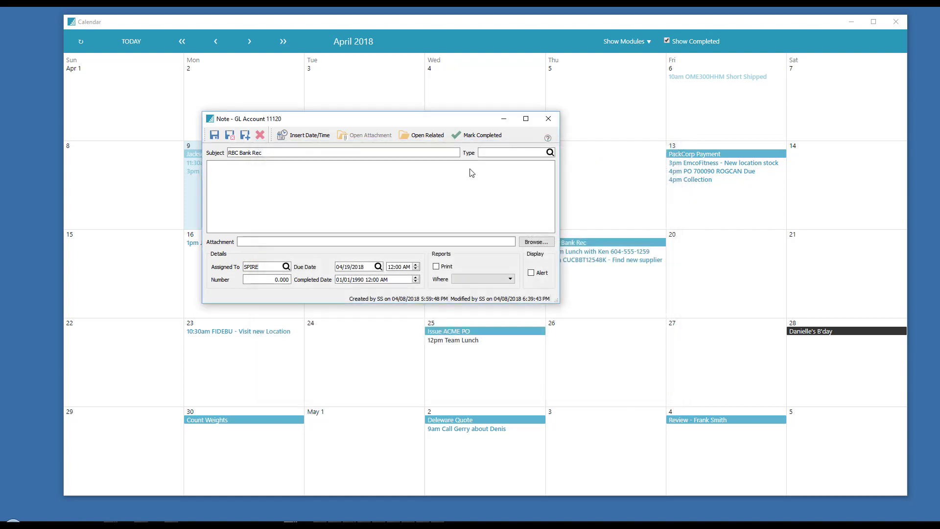
# Step: Set the RBC Bank Rec note's due date to 04/20/2018, and save and close the note
pyautogui.click(379, 268)
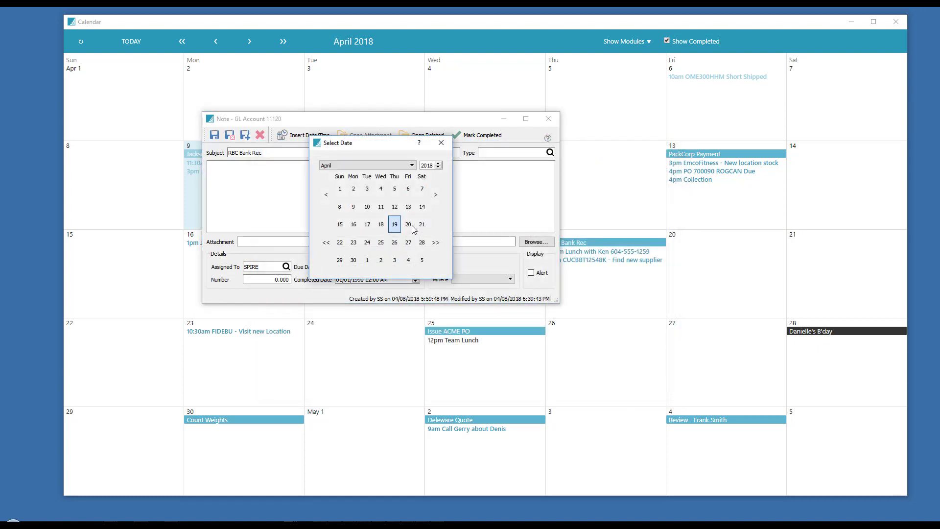
pyautogui.doubleClick(409, 224)
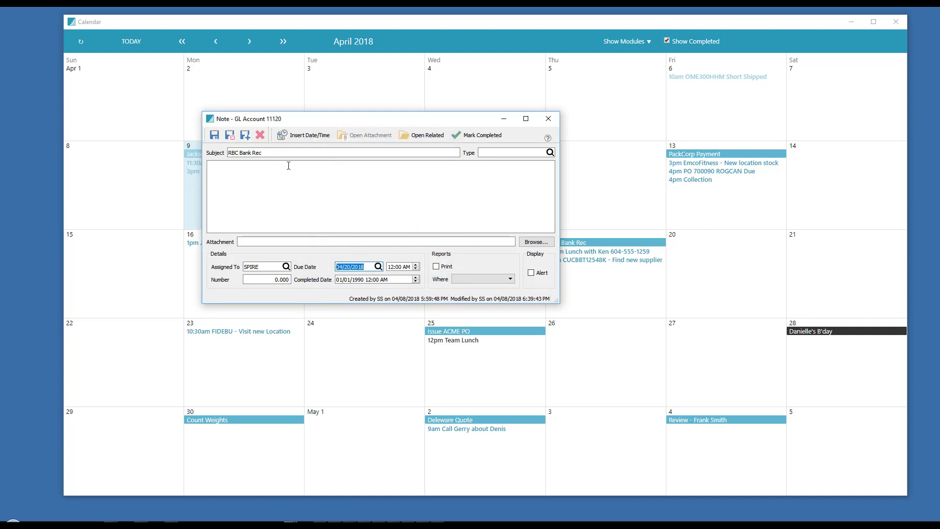
pyautogui.click(234, 138)
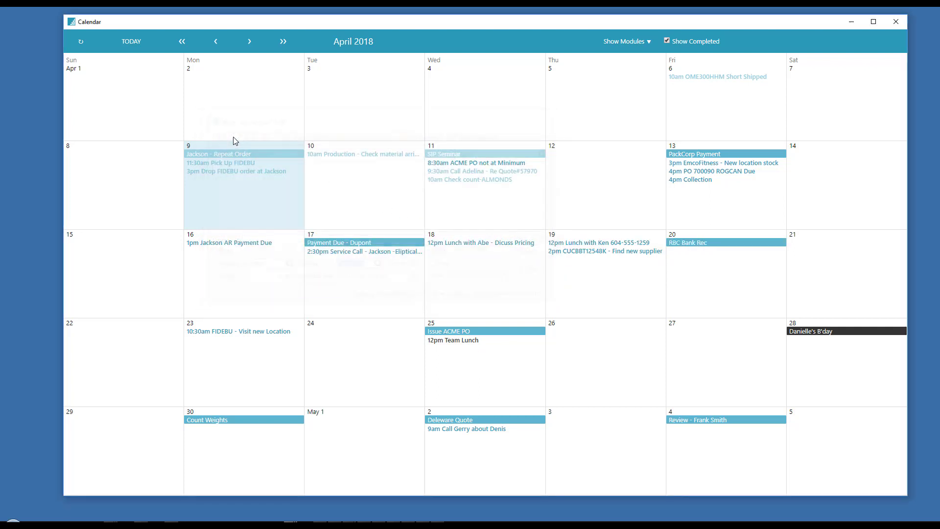
# Step: Reopen the RBC Bank Rec note on 20 April to check its due date, and close it
pyautogui.doubleClick(708, 248)
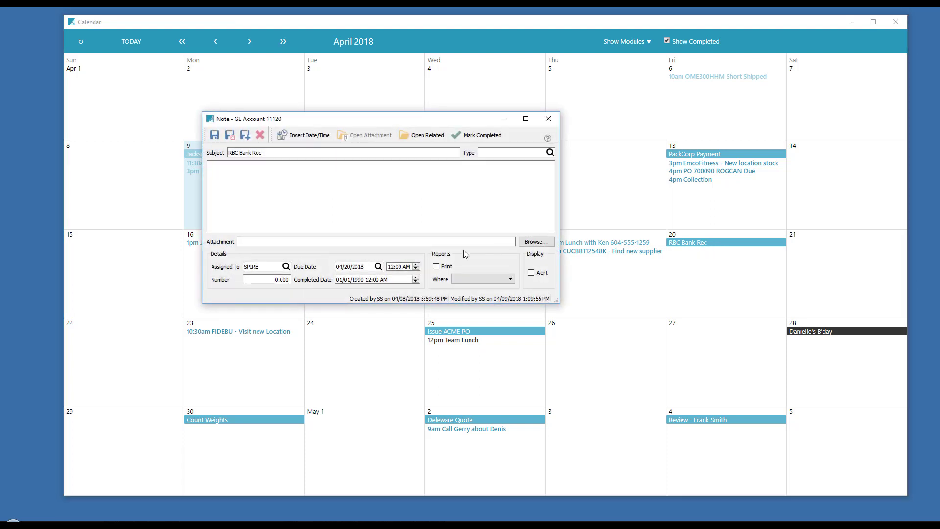
pyautogui.click(375, 267)
pyautogui.click(548, 119)
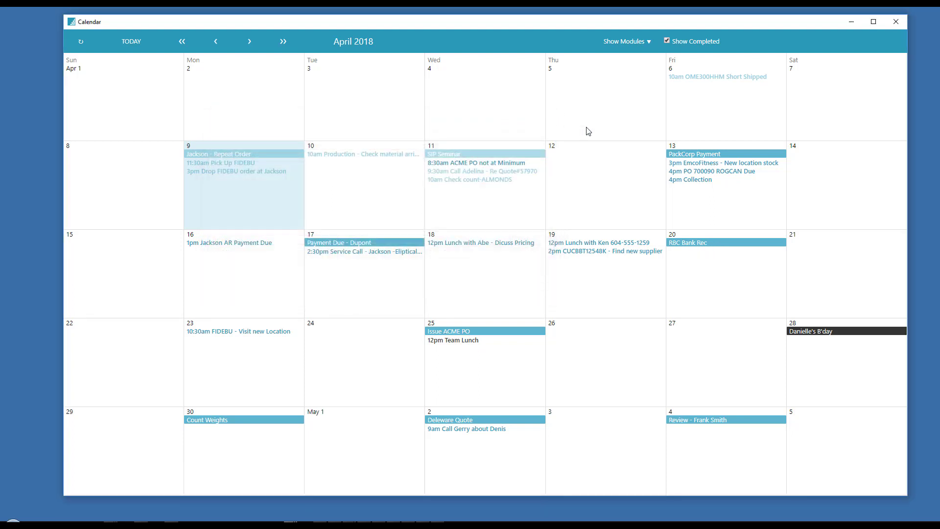
pyautogui.doubleClick(689, 244)
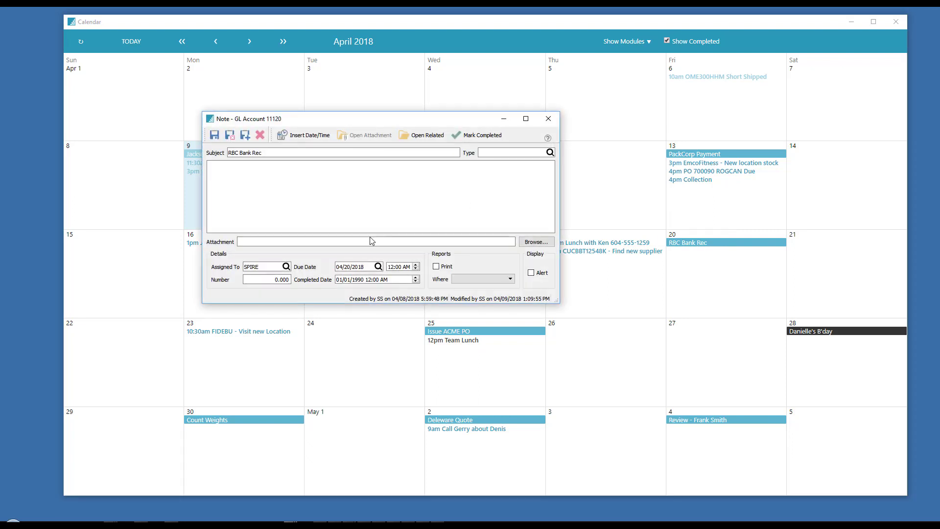
pyautogui.click(548, 118)
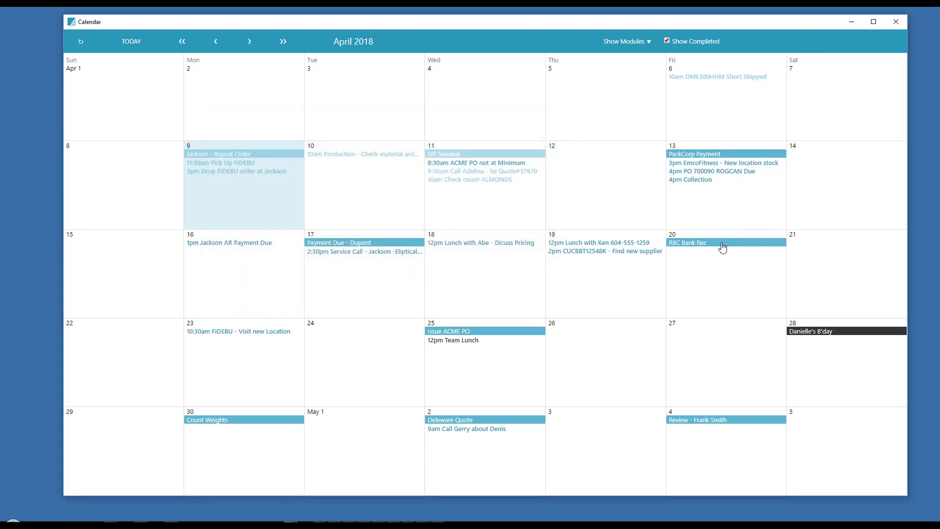
# Step: Move the RBC Bank Rec entry to 23 April in the calendar, check its due date in the note, and close it
pyautogui.moveTo(723, 248); pyautogui.dragTo(249, 356)
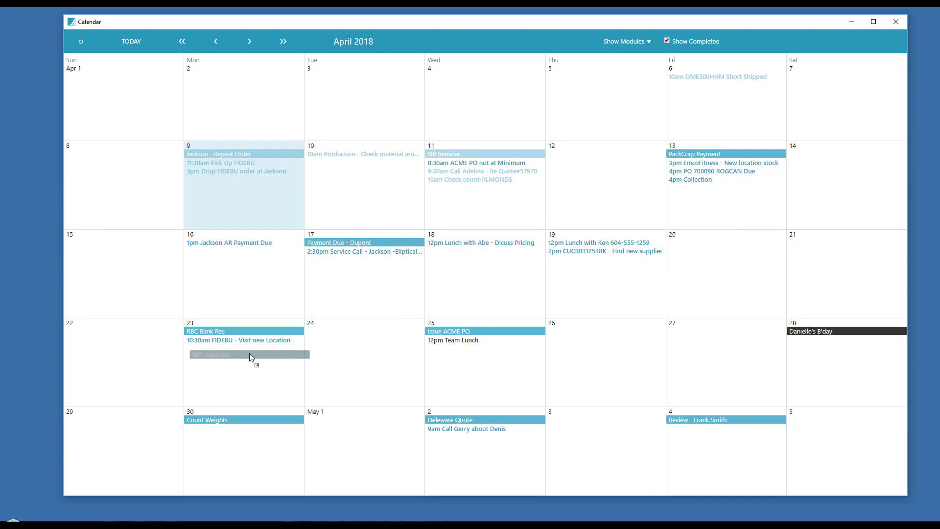
pyautogui.doubleClick(236, 330)
pyautogui.click(349, 267)
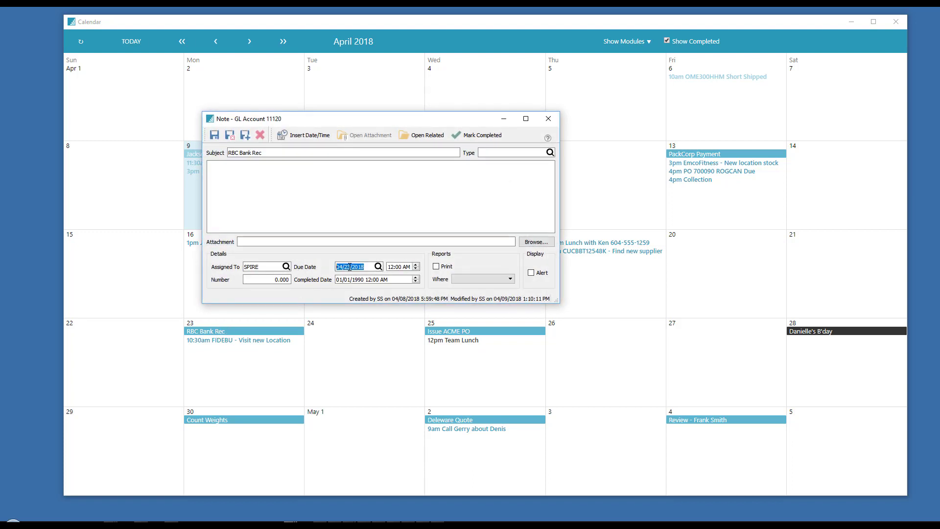
pyautogui.click(549, 120)
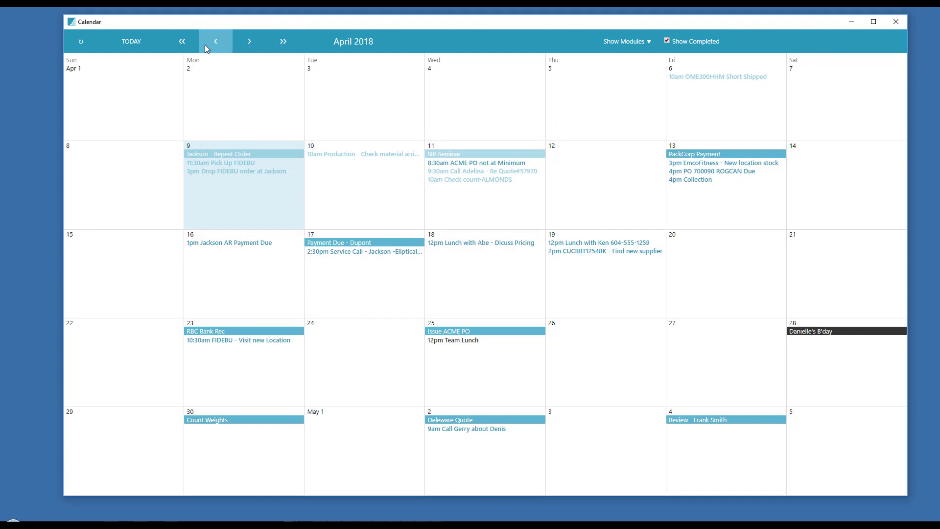
# Step: View the March 2018 calendar, return to April, and review the 4pm Collection note on 13 April
pyautogui.click(218, 44)
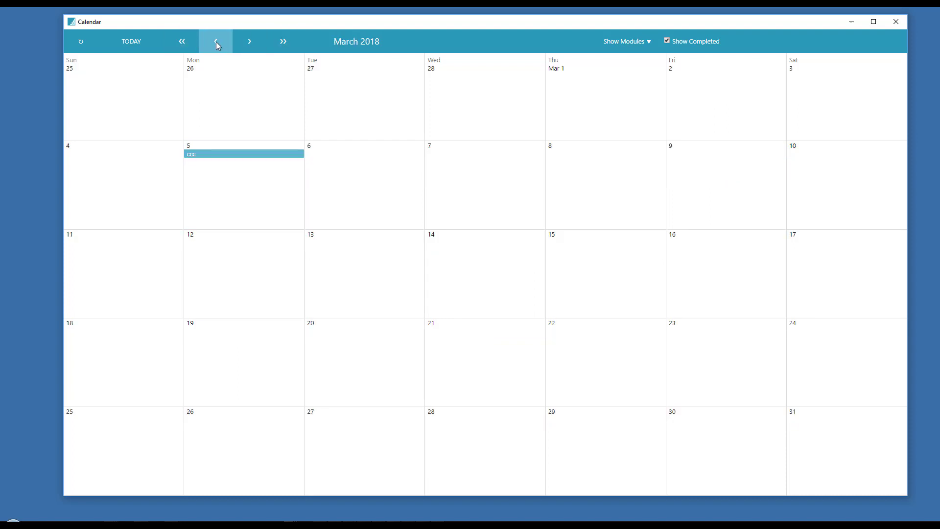
pyautogui.click(250, 42)
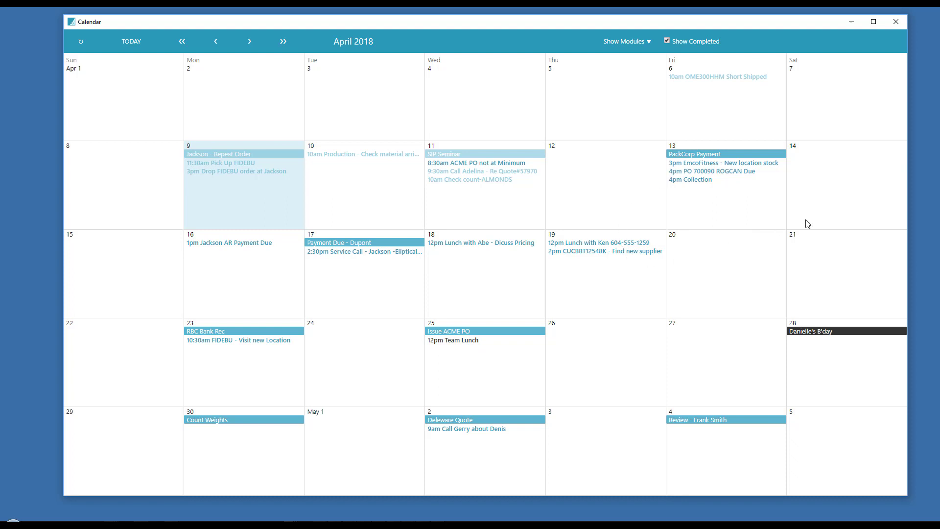
pyautogui.doubleClick(697, 181)
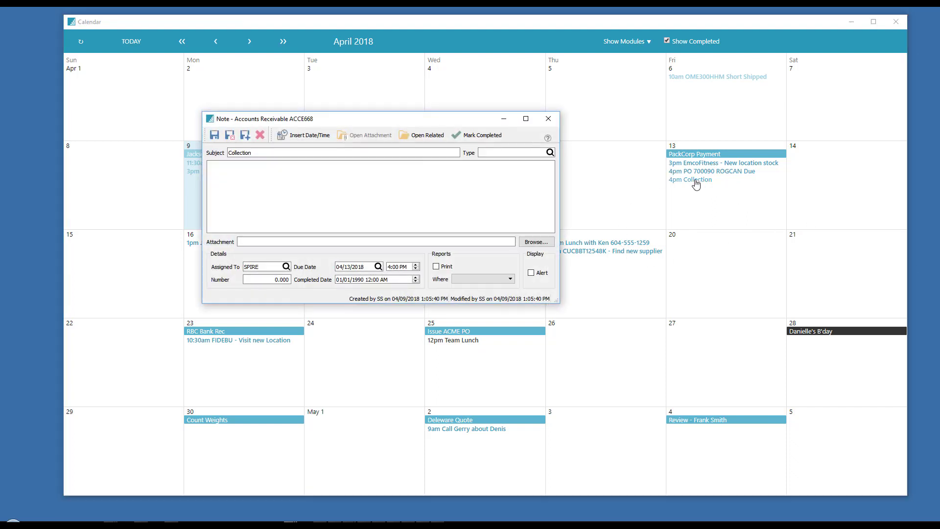
pyautogui.click(549, 118)
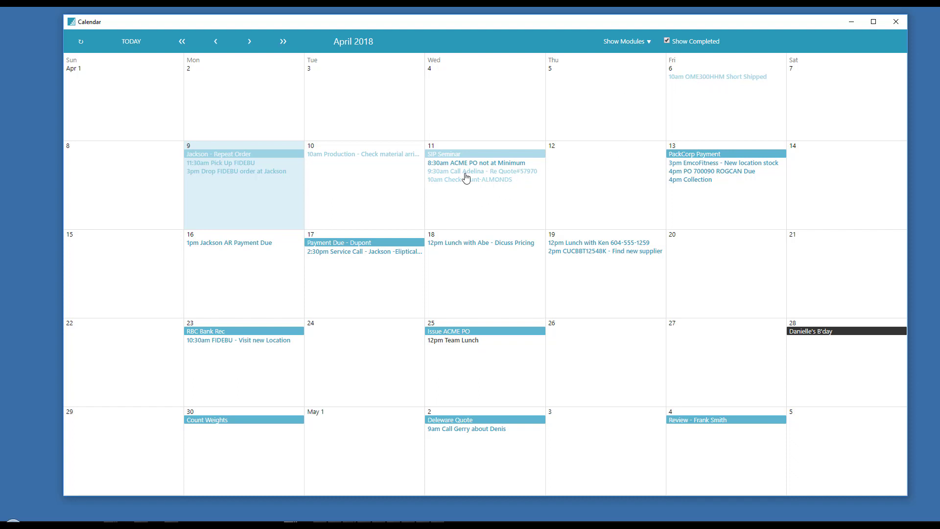
# Step: Examine the related production order of the 10 April material arrival note, including its communications, and close the order
pyautogui.doubleClick(368, 154)
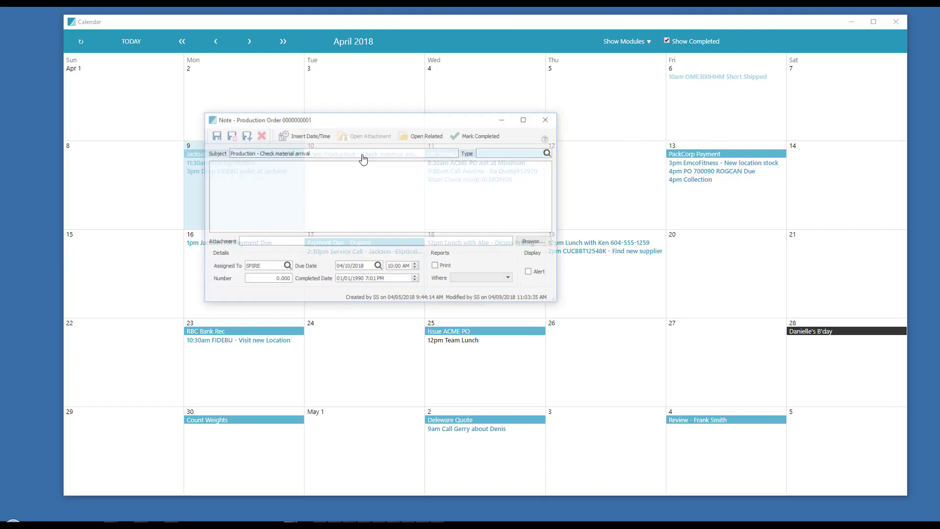
pyautogui.click(430, 139)
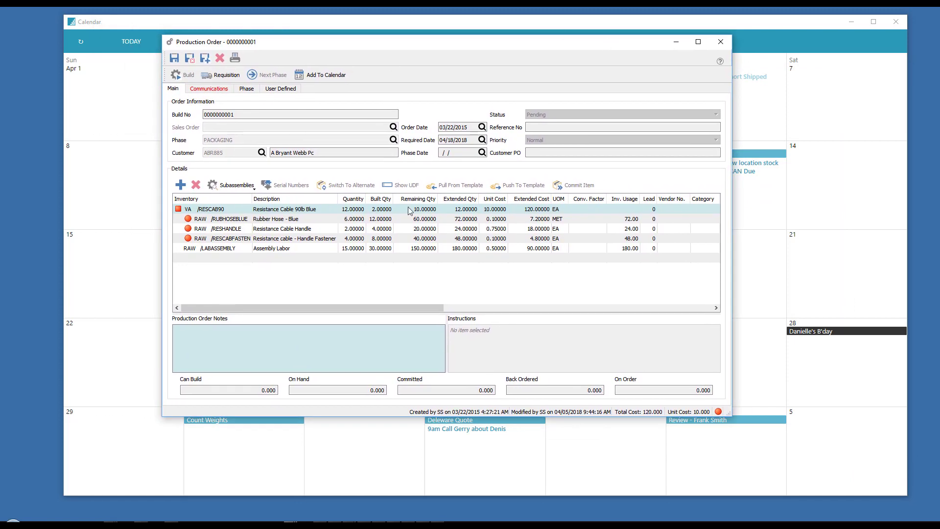
pyautogui.click(218, 88)
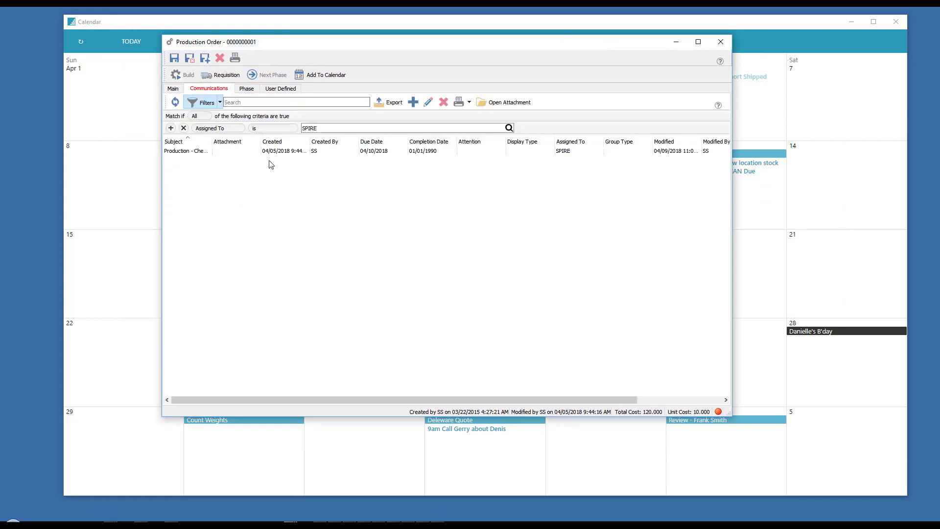
pyautogui.click(181, 89)
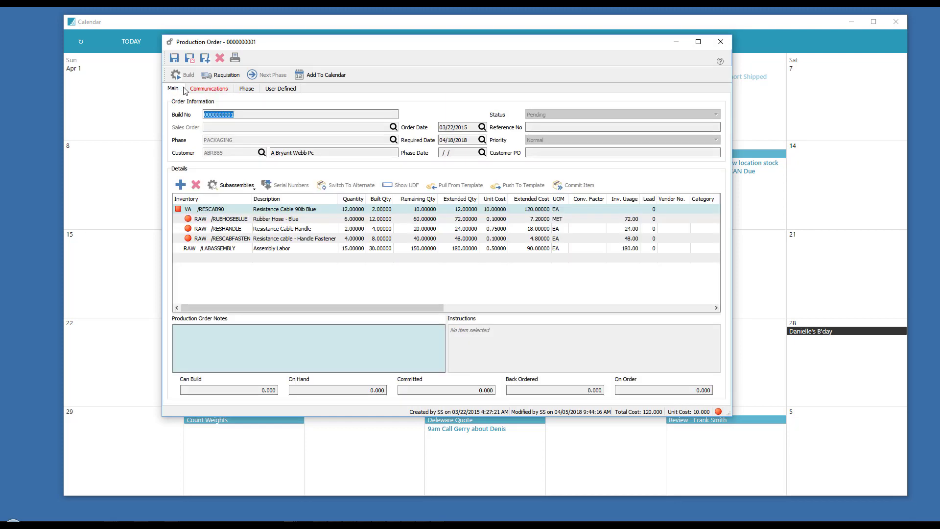
pyautogui.click(721, 42)
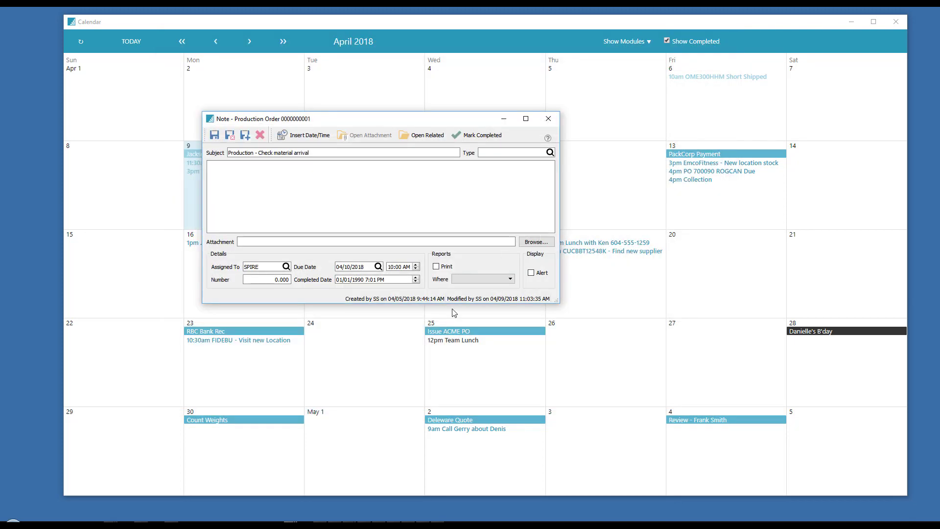
# Step: Show the sales orders list and open the Dupont Photographers order with Deposit status
pyautogui.moveTo(290, 524)
pyautogui.click(137, 473)
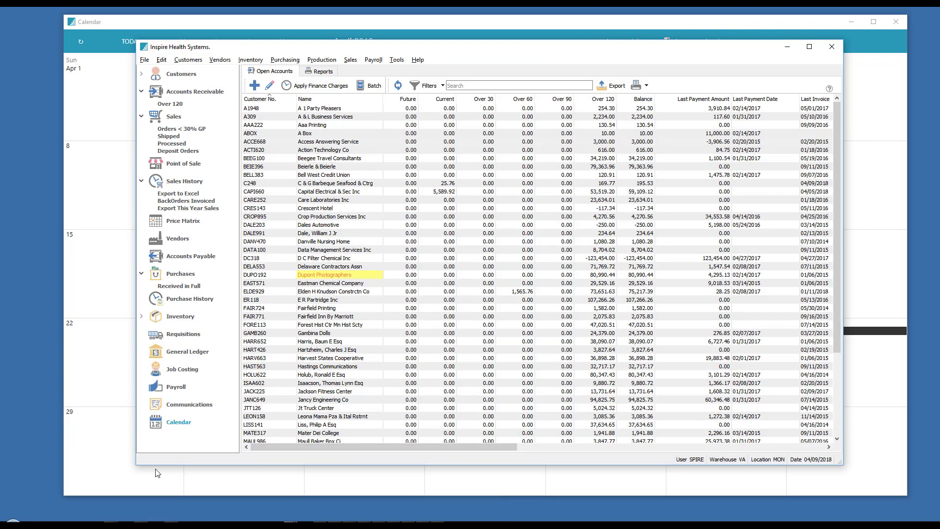
pyautogui.click(181, 119)
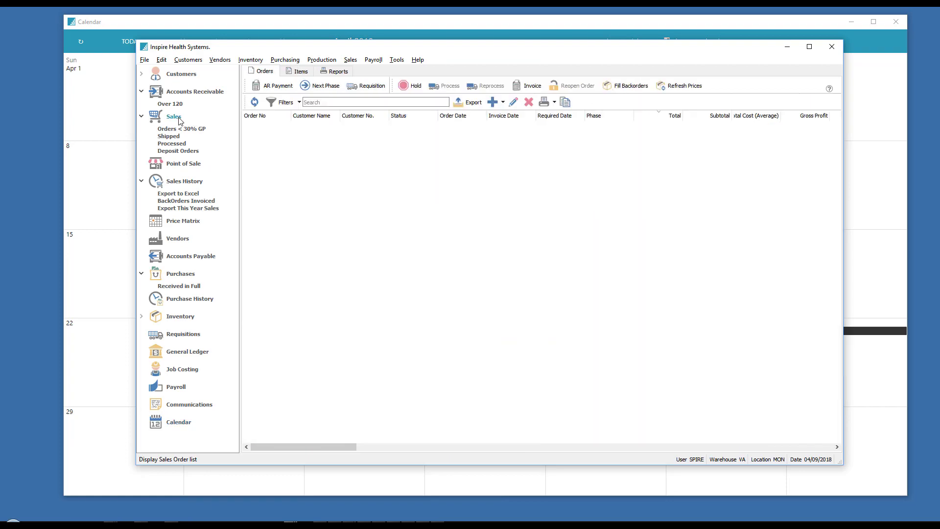
pyautogui.click(405, 149)
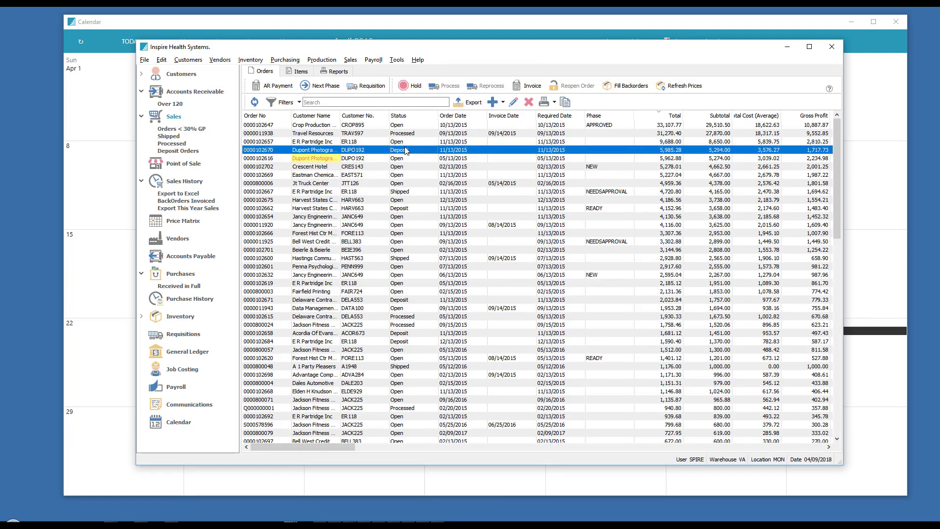
pyautogui.doubleClick(405, 150)
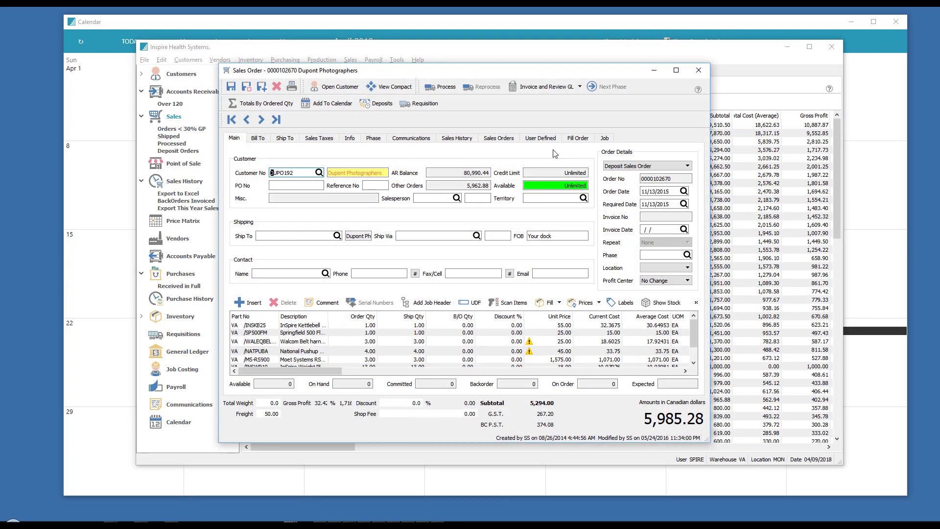
# Step: Create a new calendar note directly from the sales order to view its fields, and discard it
pyautogui.click(333, 104)
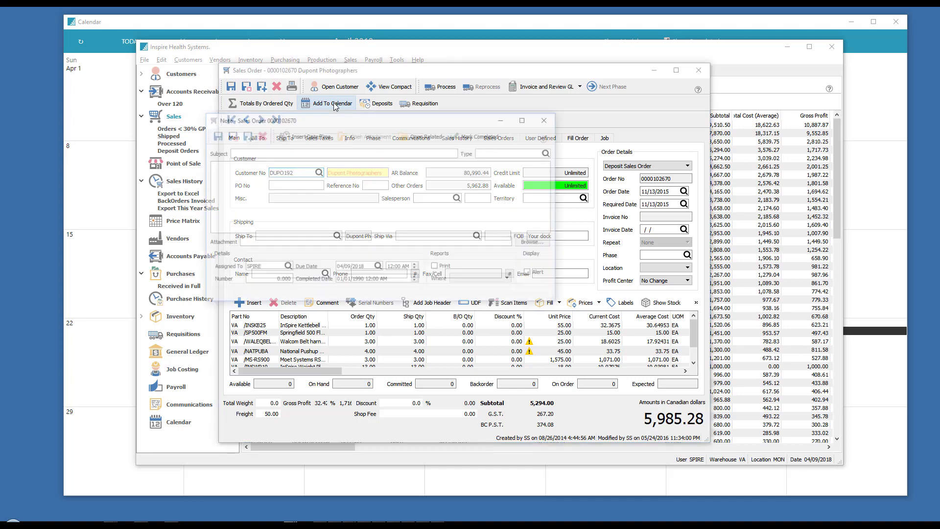
pyautogui.click(549, 118)
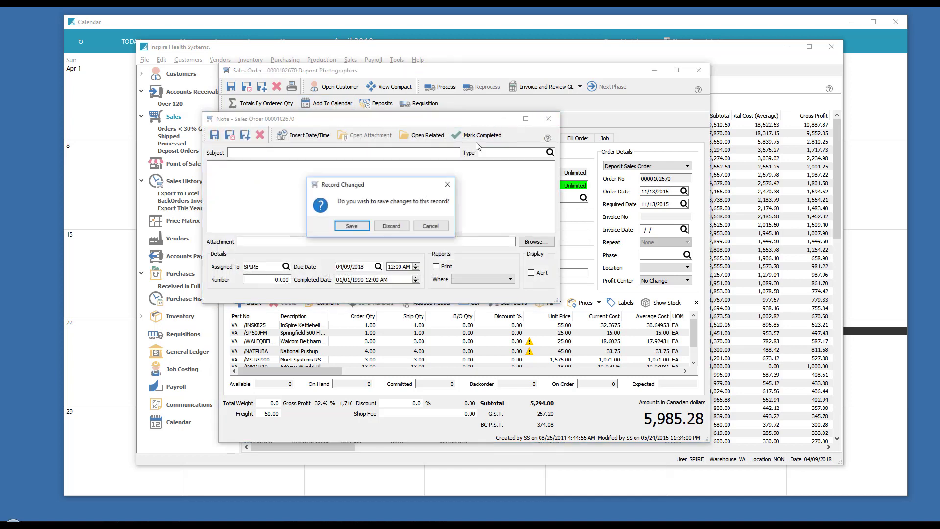
pyautogui.click(396, 227)
# Step: Add a note from the order's communications list to examine its assignment and due date fields, and discard it
pyautogui.click(412, 138)
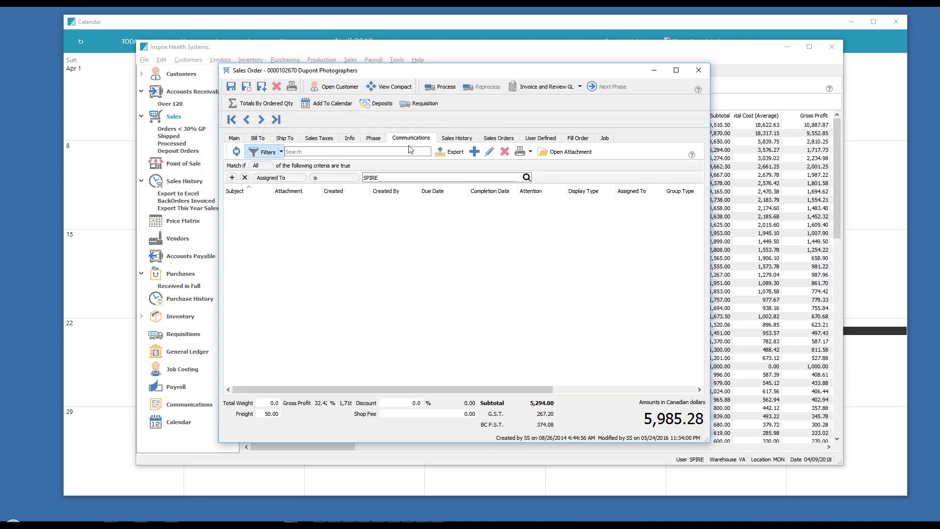
pyautogui.click(475, 152)
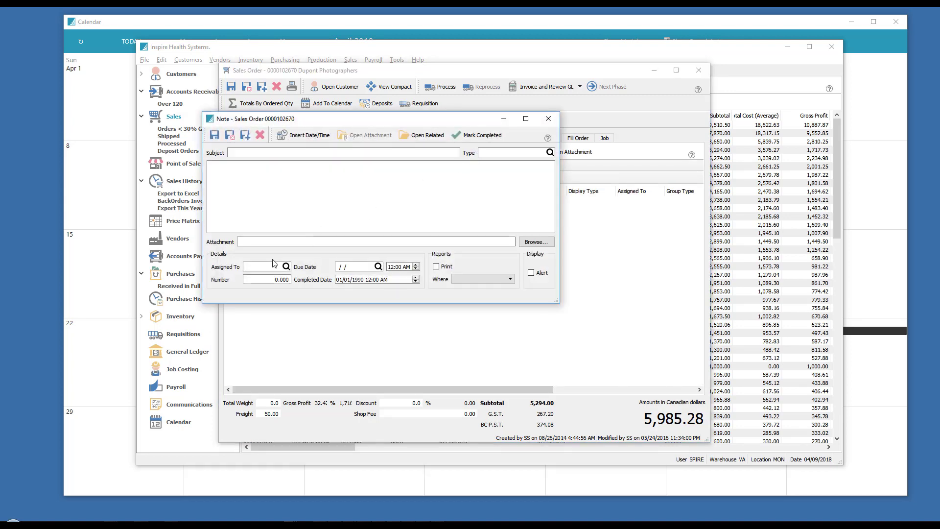
pyautogui.click(549, 120)
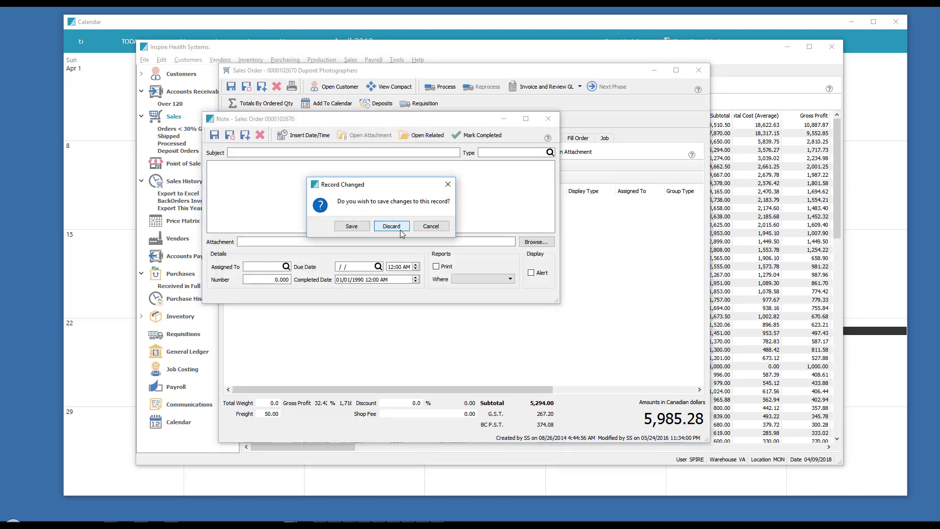
pyautogui.click(397, 228)
# Step: Add the order to the calendar again to compare the note's Assigned To and Due Date defaults, and discard it
pyautogui.click(332, 104)
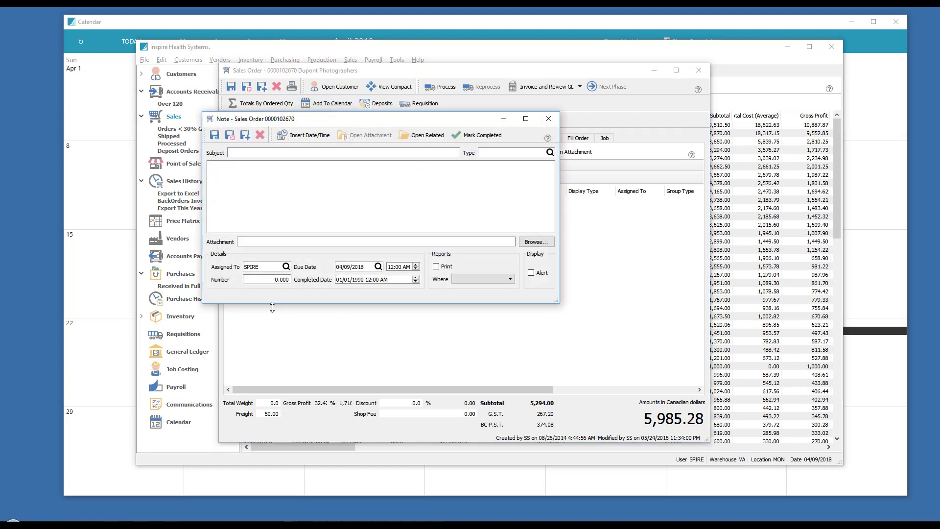
pyautogui.doubleClick(264, 267)
pyautogui.press('Tab')
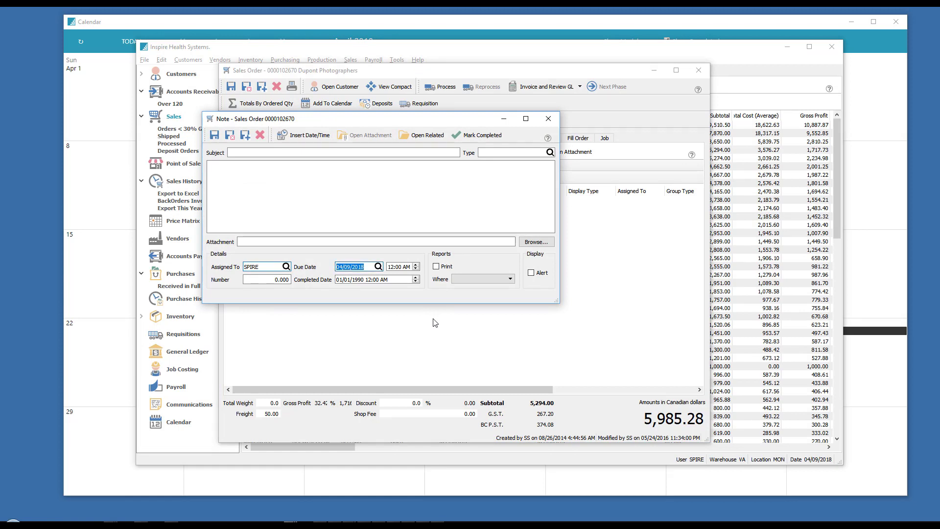
pyautogui.click(549, 119)
pyautogui.click(396, 226)
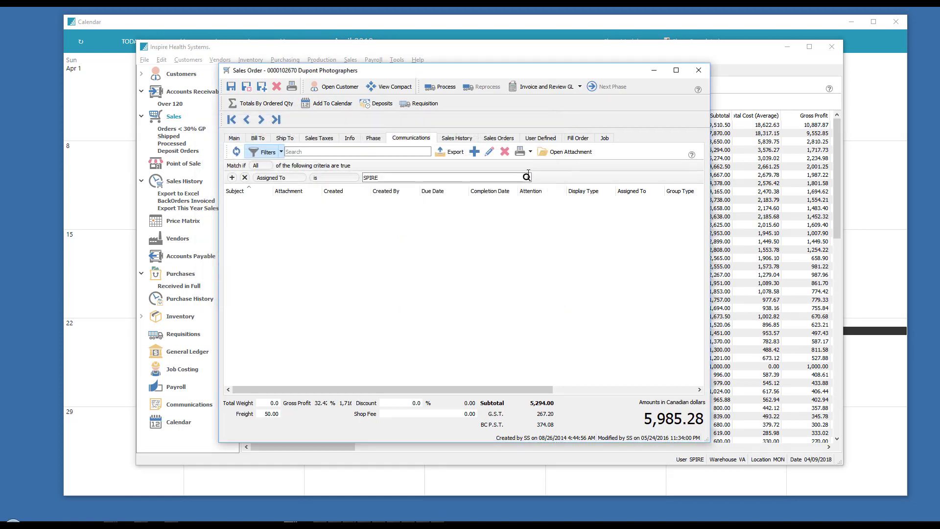
# Step: Close the Dupont Photographers sales order without saving and return to the April 2018 calendar
pyautogui.click(698, 70)
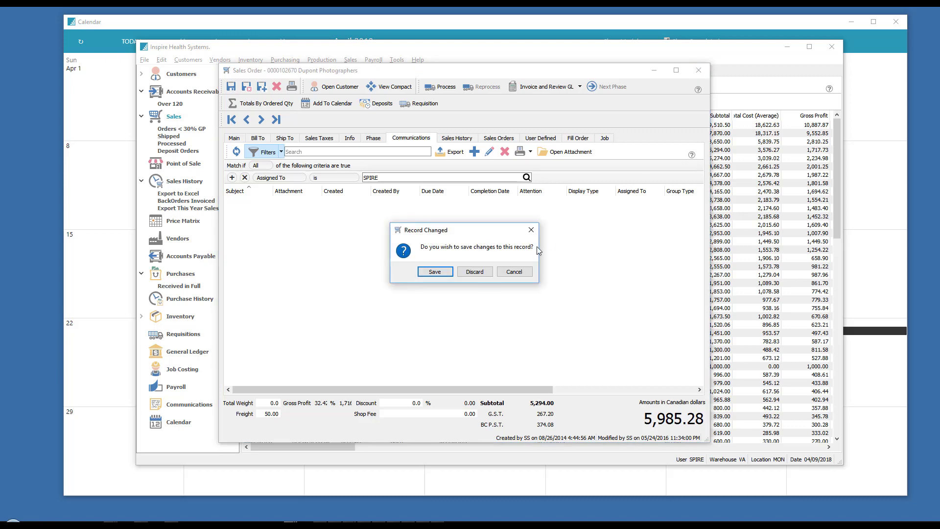
pyautogui.click(480, 273)
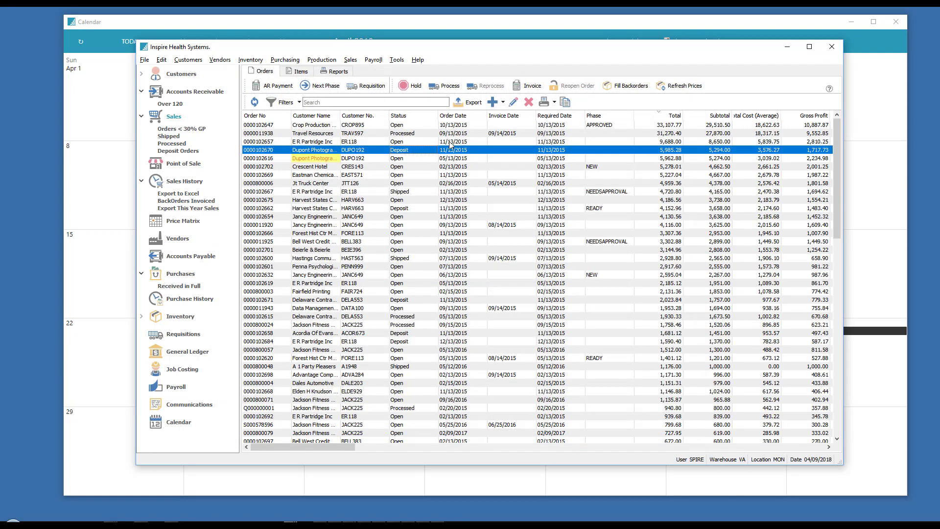
pyautogui.click(482, 22)
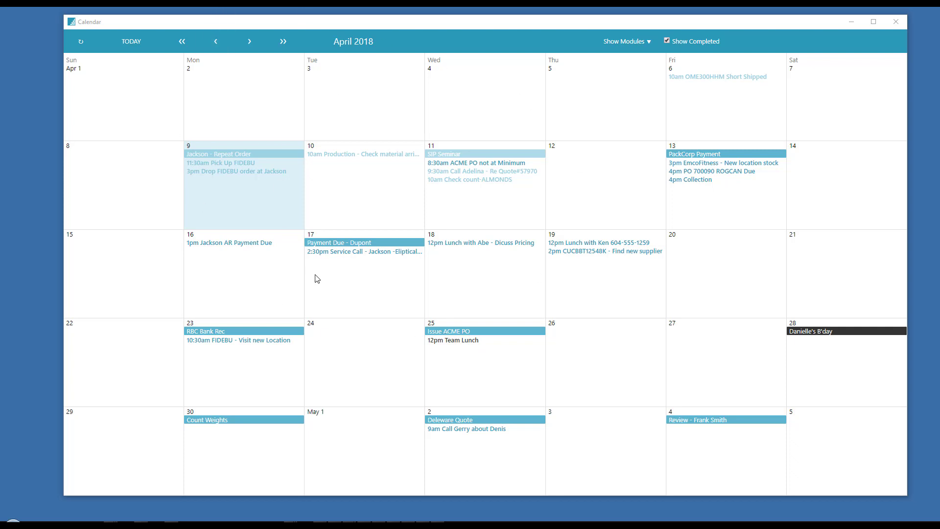
# Step: Check the assigned user of the 17 April service call note, and view the day list for 11 April
pyautogui.doubleClick(360, 252)
pyautogui.doubleClick(253, 267)
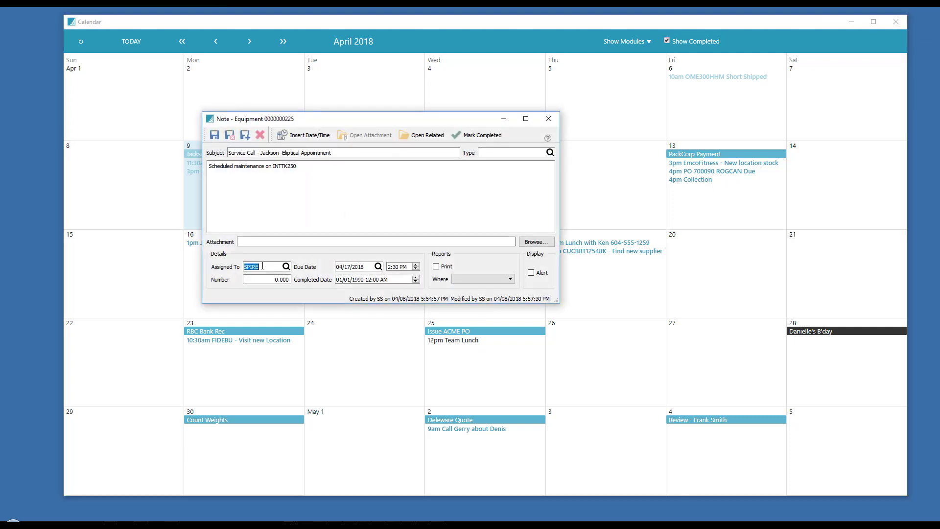
pyautogui.click(548, 120)
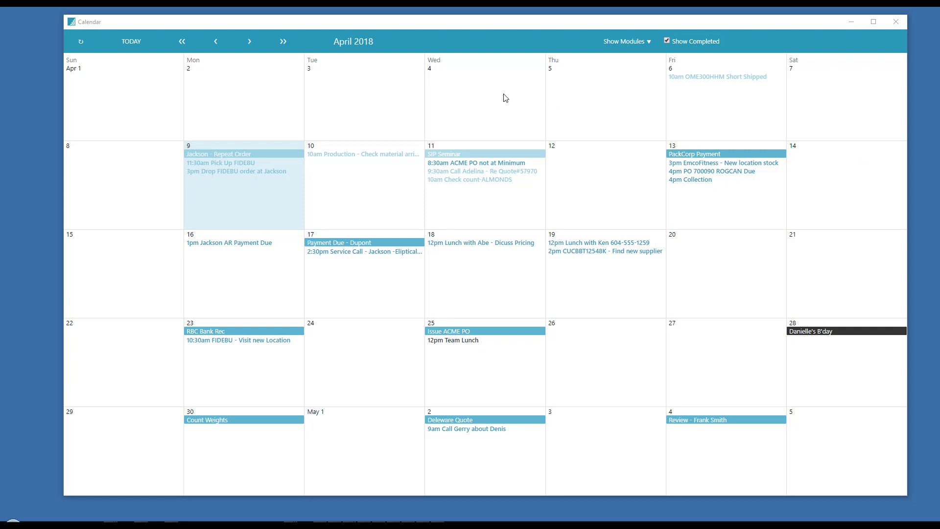
pyautogui.click(441, 149)
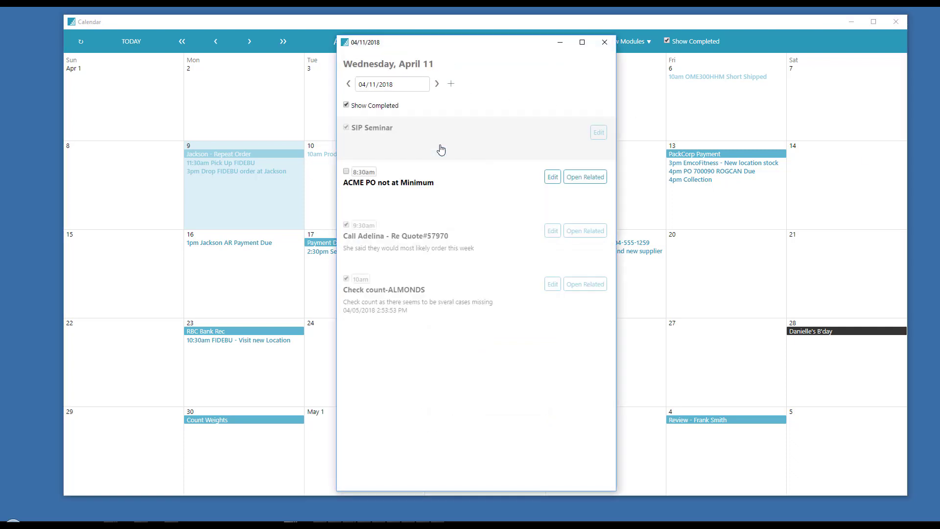
pyautogui.click(605, 43)
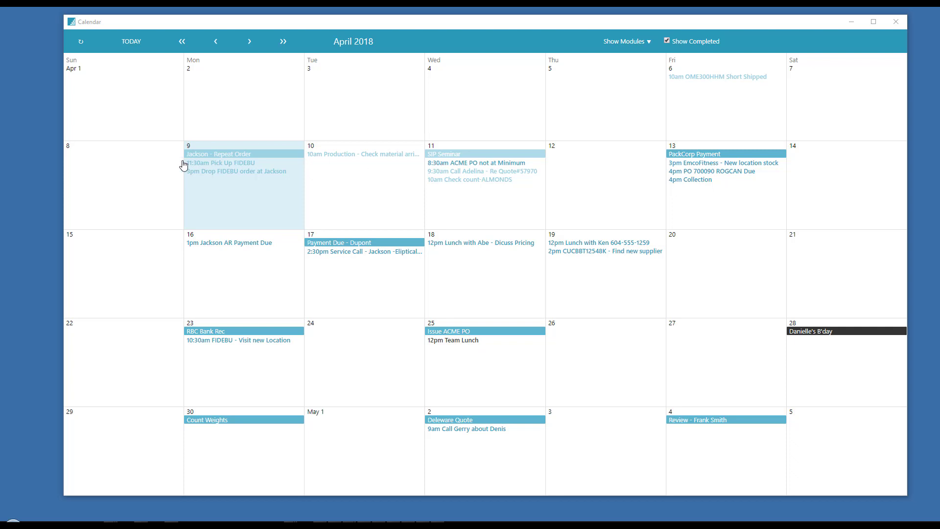
# Step: Open the 3pm FIDEBU order drop note on 9 April and view the users available for its assignment
pyautogui.doubleClick(197, 172)
pyautogui.doubleClick(270, 266)
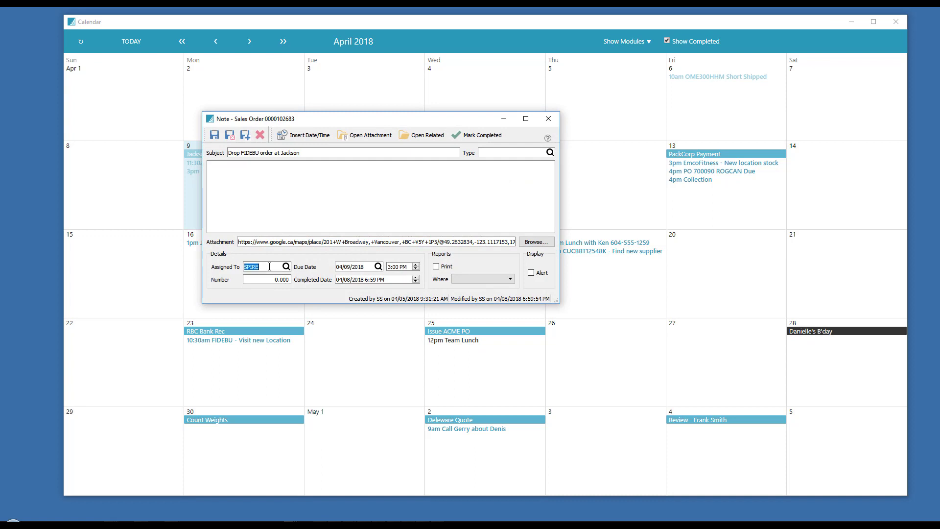
pyautogui.click(286, 266)
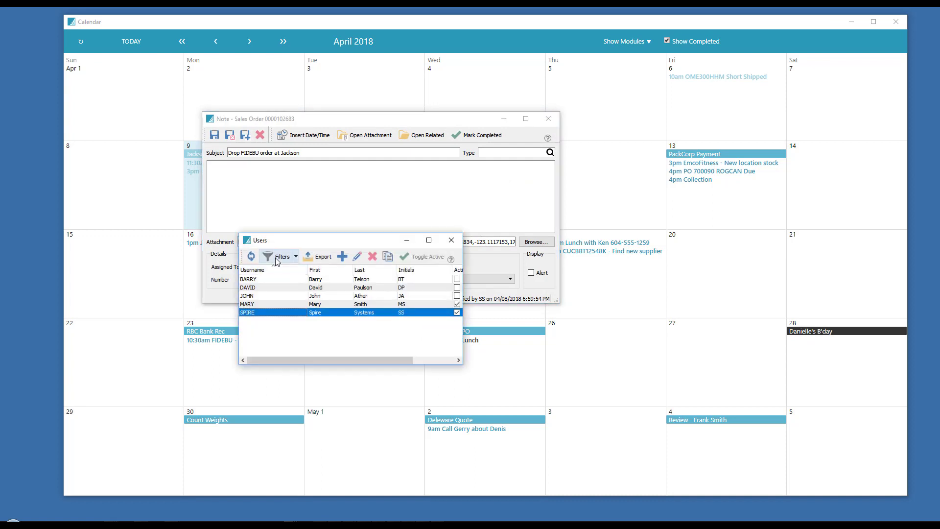
pyautogui.click(450, 240)
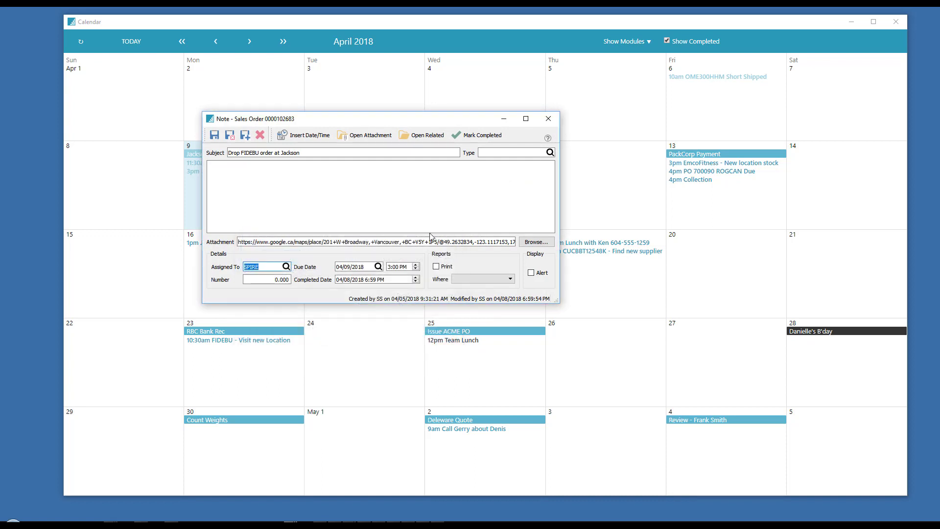
# Step: Reposition the FIDEBU order drop note window over the middle of the calendar, and close the note
pyautogui.click(309, 199)
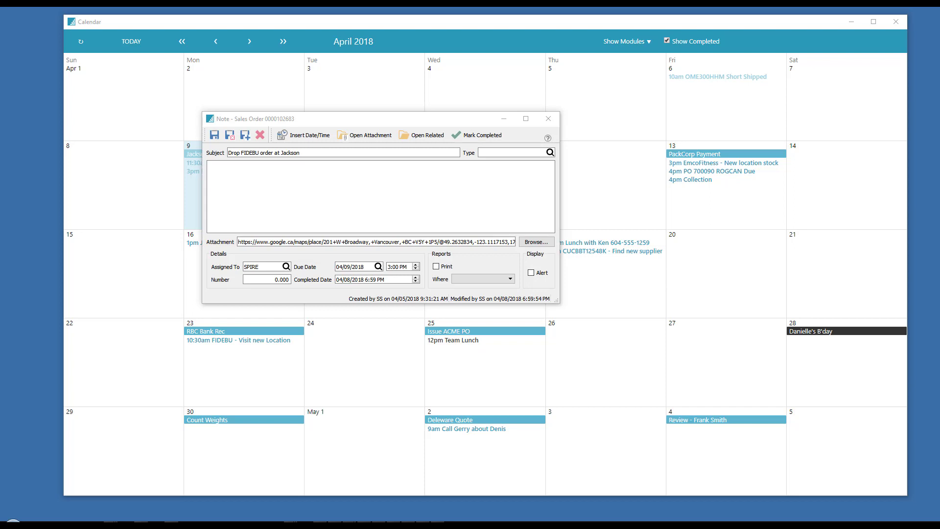
pyautogui.click(451, 125)
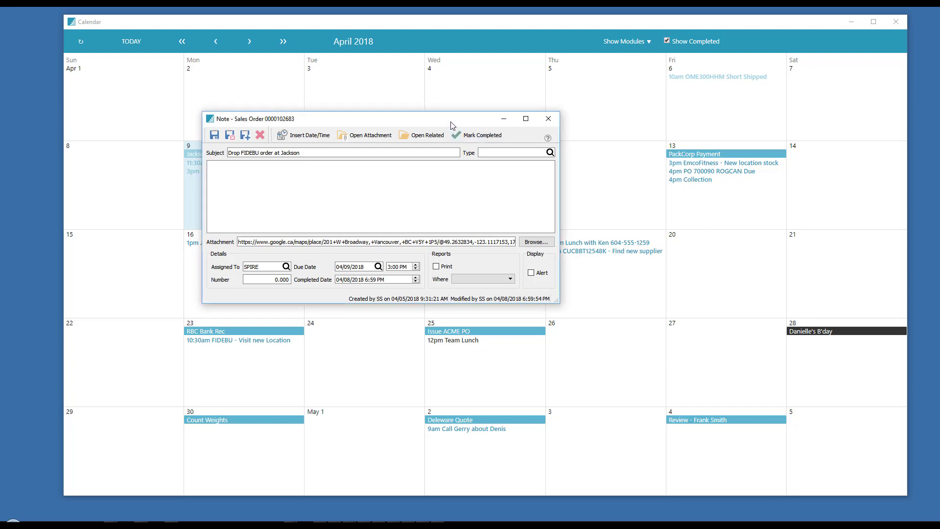
pyautogui.moveTo(451, 125); pyautogui.dragTo(562, 119)
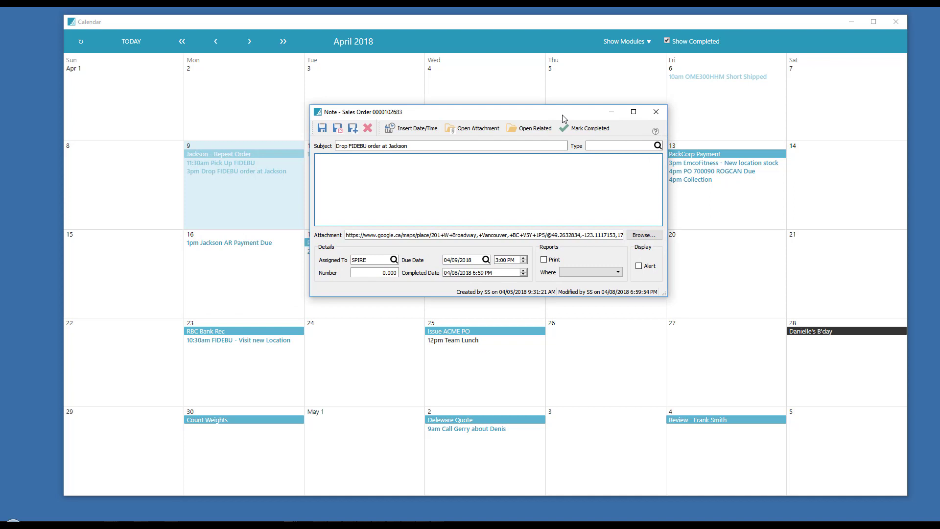
pyautogui.moveTo(563, 118); pyautogui.dragTo(535, 127)
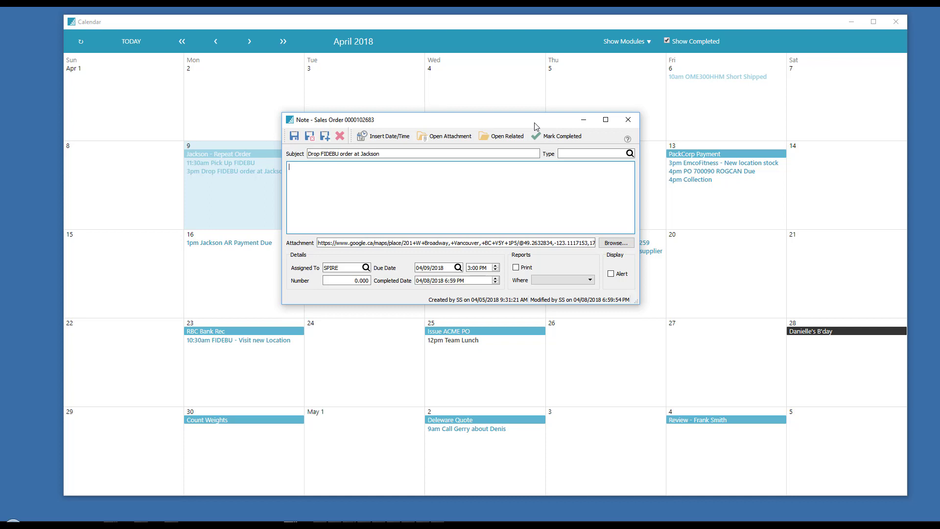
pyautogui.moveTo(534, 127); pyautogui.dragTo(522, 144)
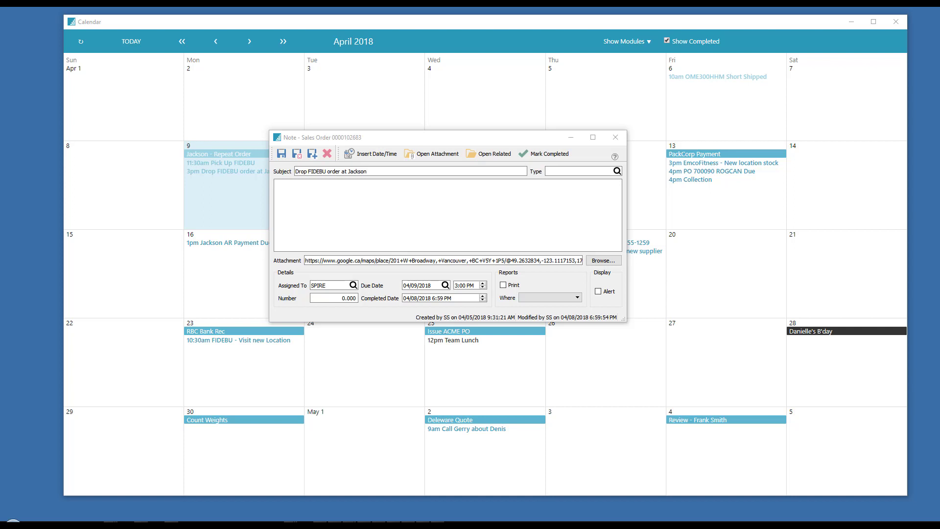
pyautogui.click(615, 137)
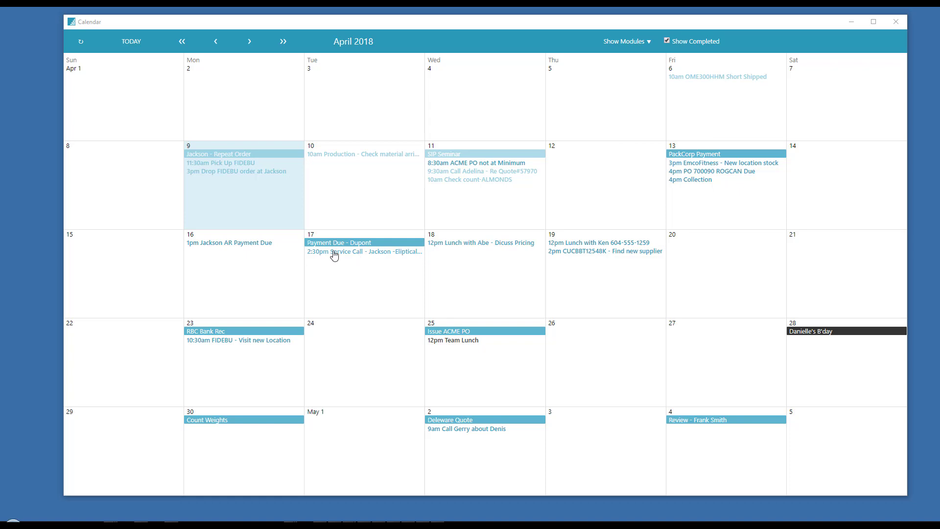
# Step: Open the equipment record related to the 17 April service call and view its user-defined, communication, history and details pages
pyautogui.doubleClick(368, 253)
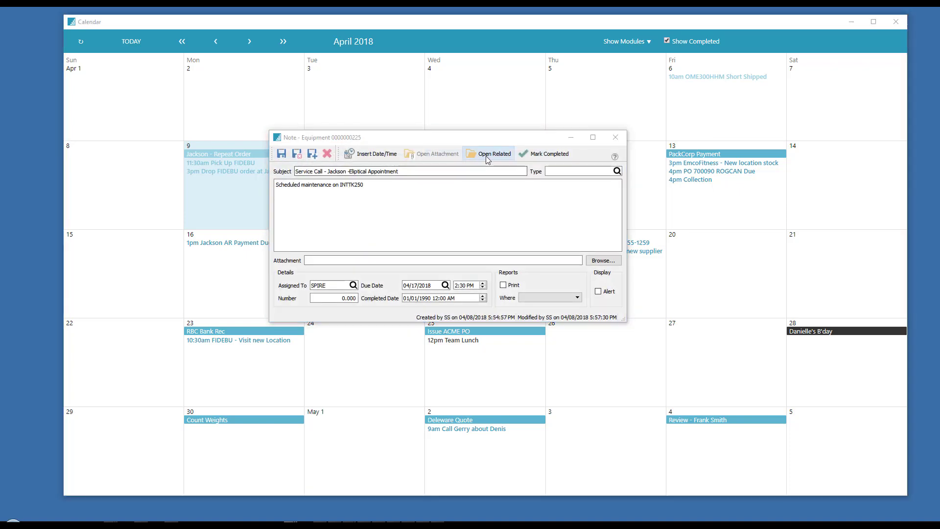
pyautogui.click(488, 154)
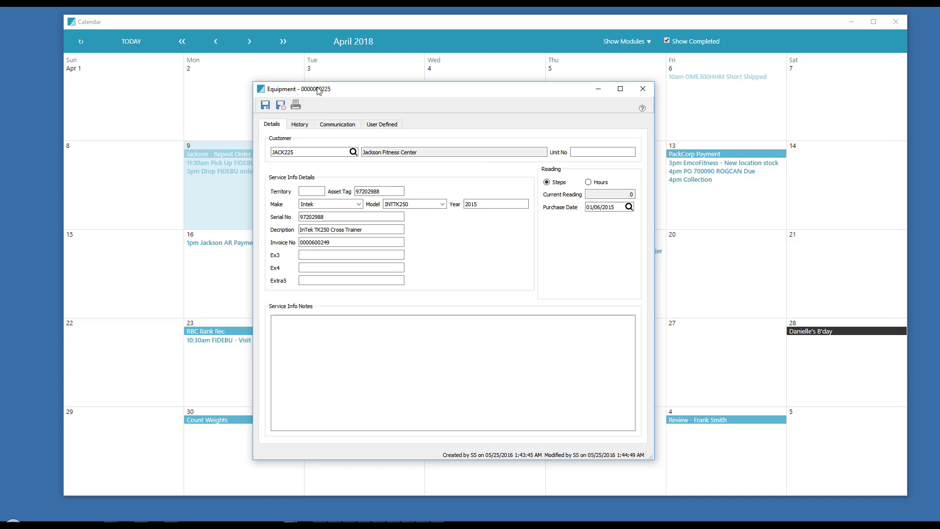
pyautogui.click(384, 126)
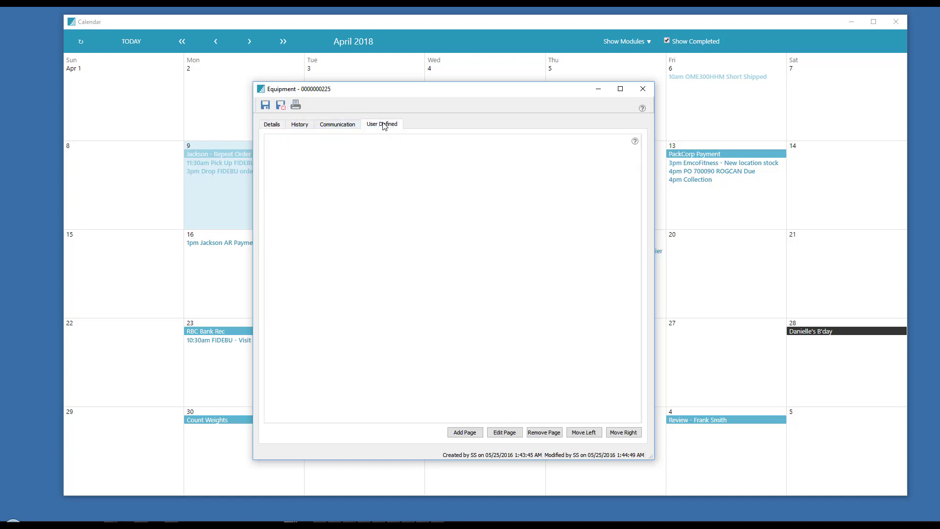
pyautogui.click(337, 126)
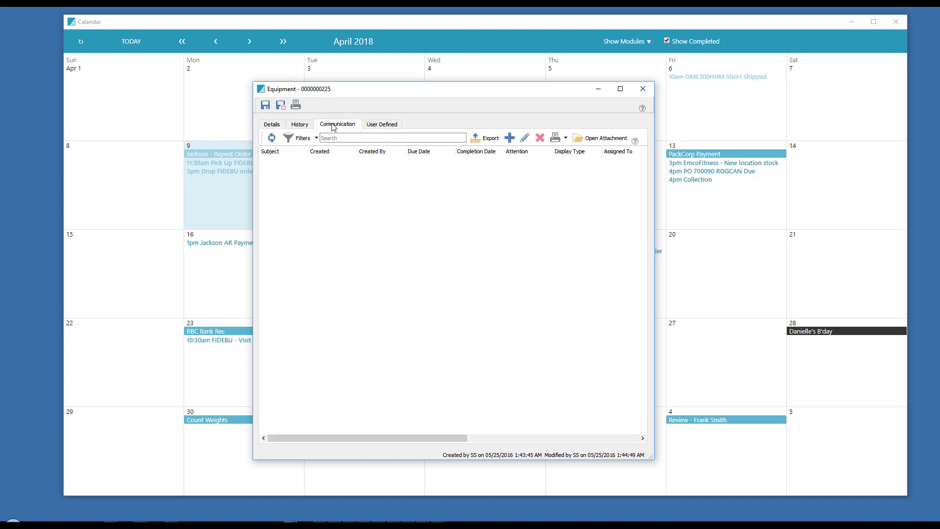
pyautogui.click(304, 126)
pyautogui.click(275, 126)
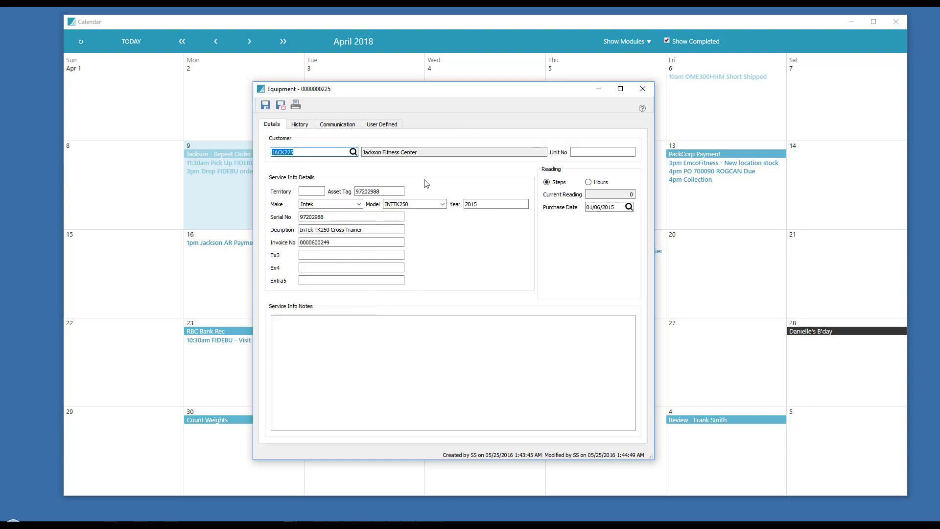
# Step: Inspect the equipment's invoice number, description, serial number and service notes fields, and close the record and its note
pyautogui.click(325, 242)
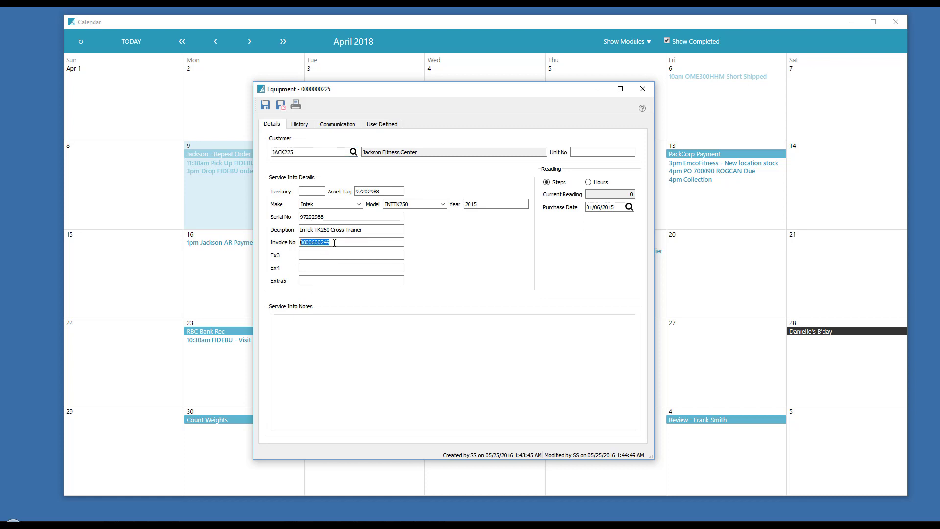
pyautogui.click(333, 229)
pyautogui.click(350, 216)
pyautogui.click(375, 325)
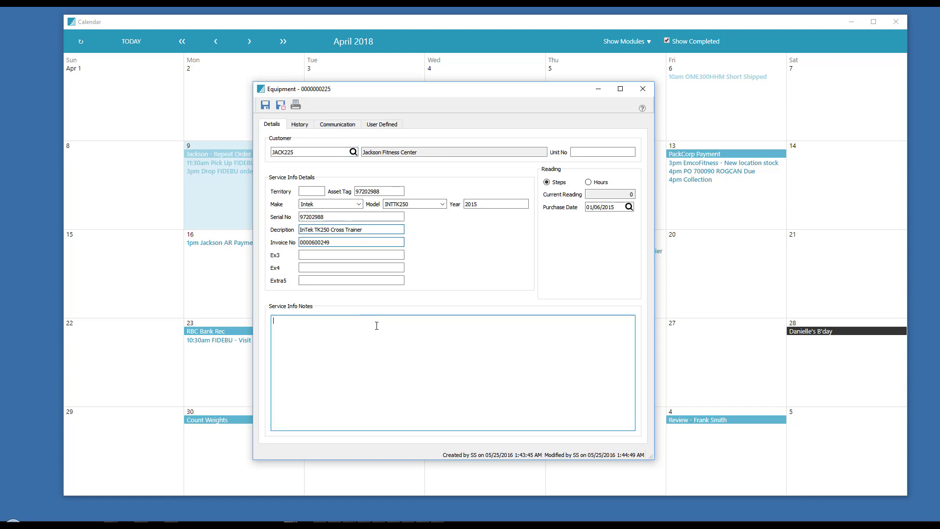
pyautogui.click(643, 89)
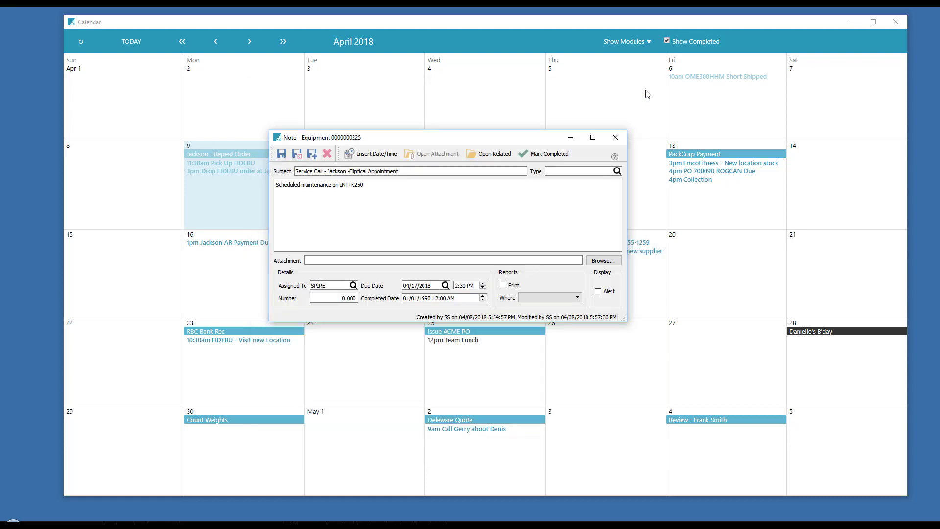
pyautogui.click(615, 138)
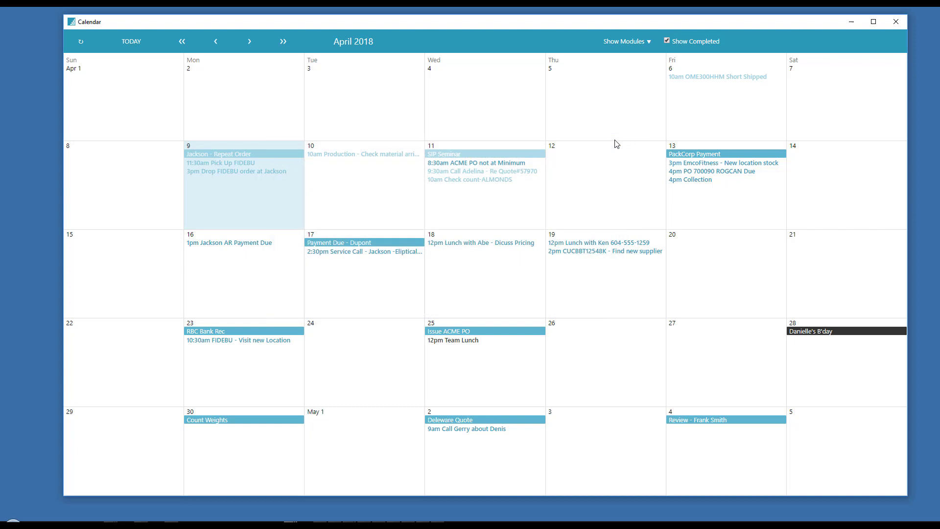
# Step: Review the modules whose notes can be shown in the calendar, and close the list
pyautogui.click(627, 41)
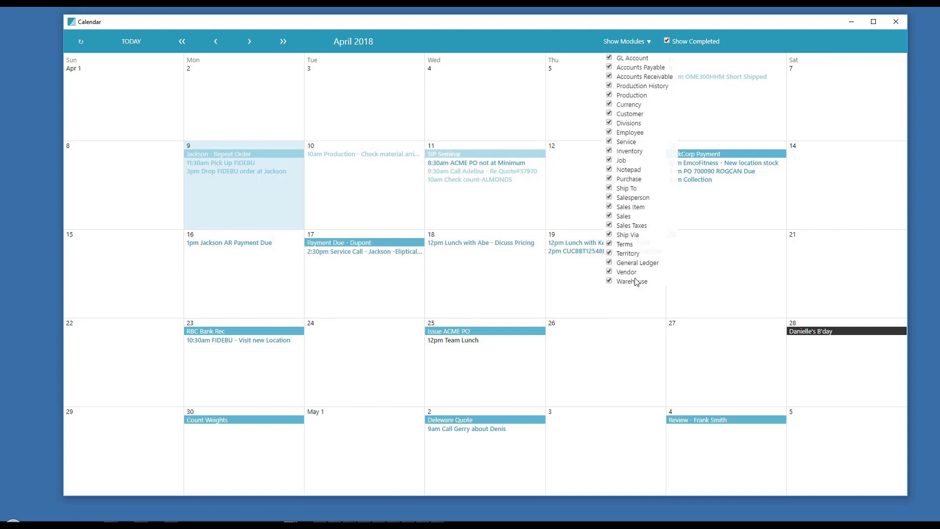
pyautogui.click(628, 294)
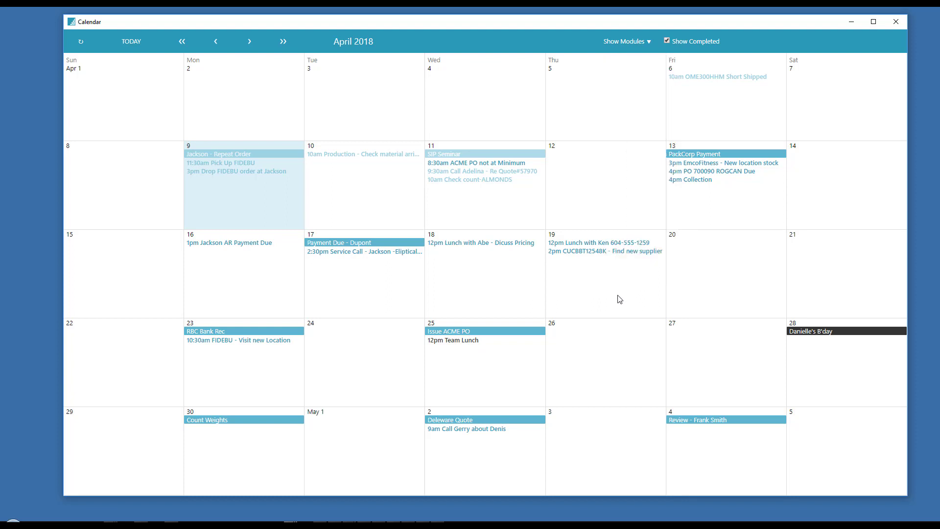